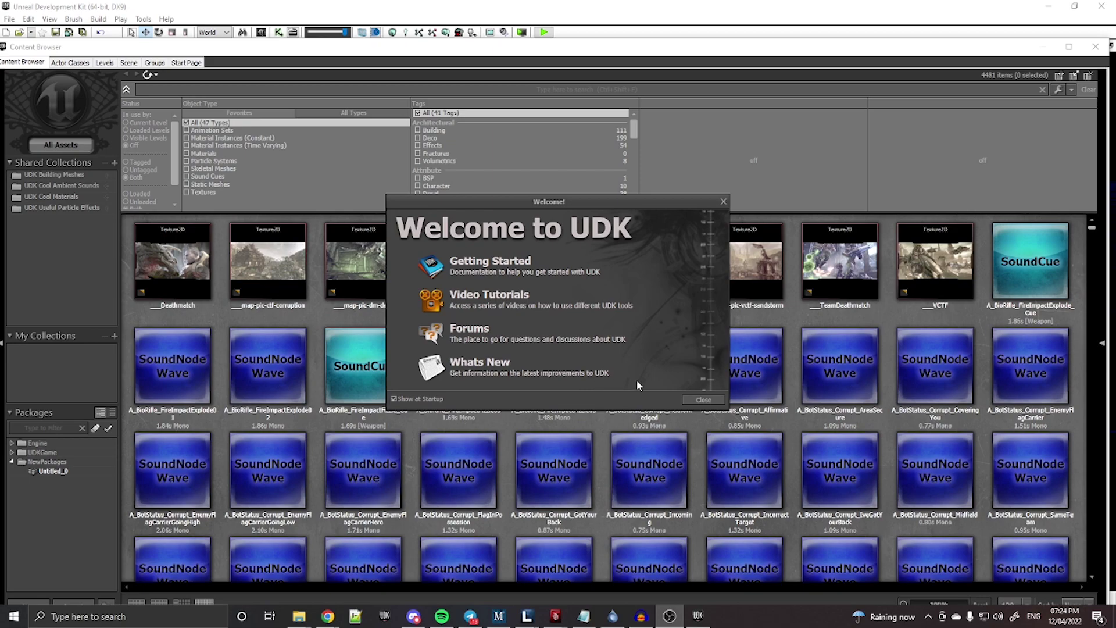
Import HMM_HED_PROJoker_MDL.psk as a skeletal mesh into the Untitled_0 package from Explorer
{"action": "left_click", "coordinate": [699, 401]}
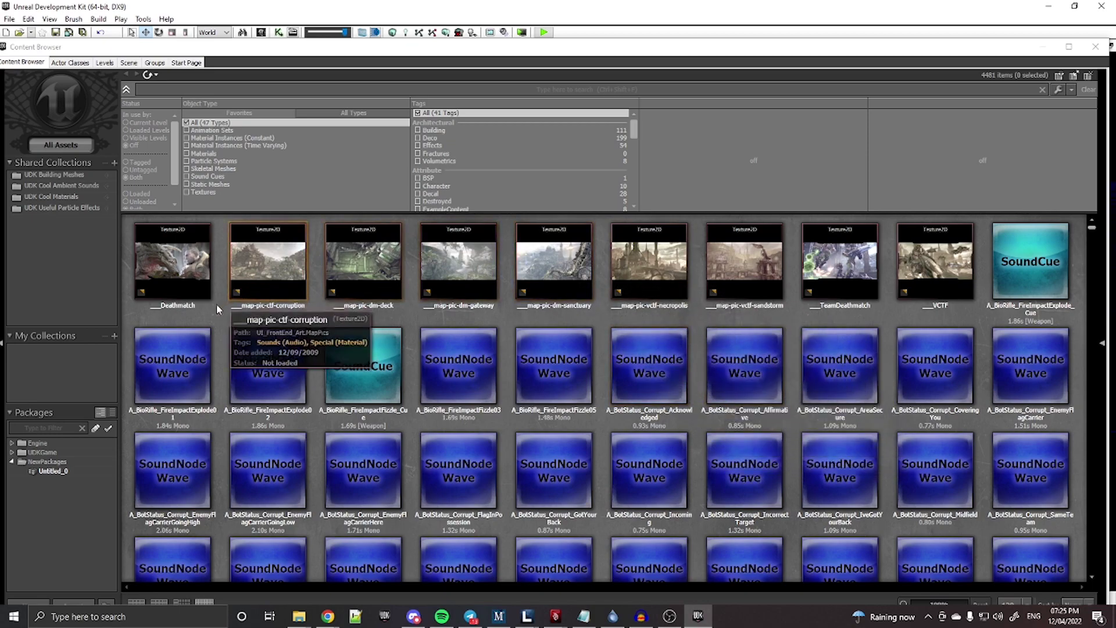
{"action": "left_click", "coordinate": [56, 472]}
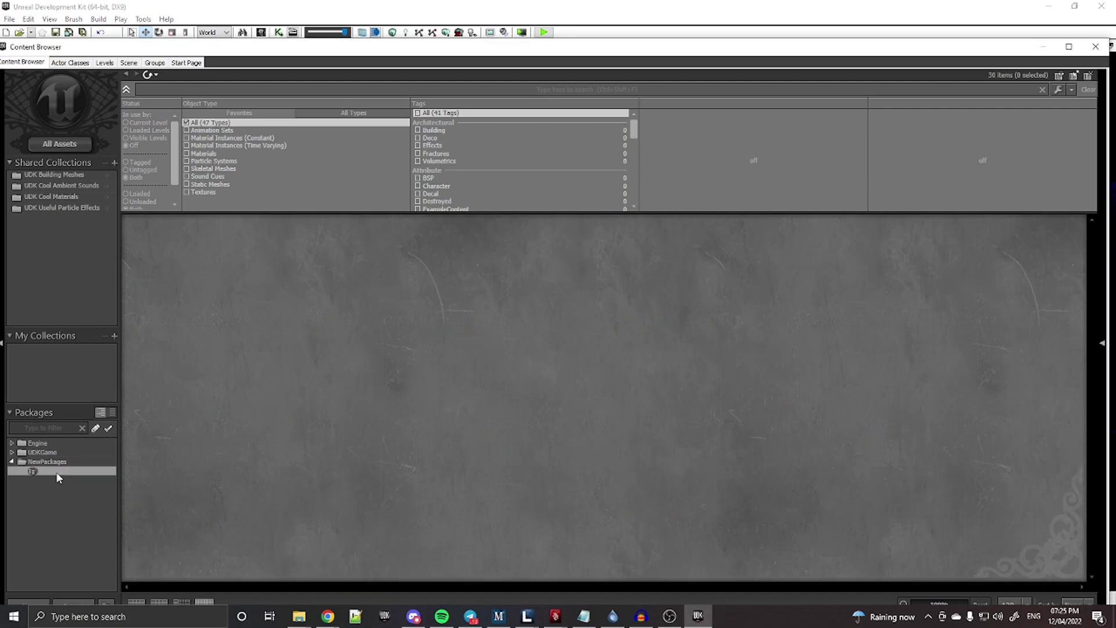
{"action": "key", "text": "alt+Tab"}
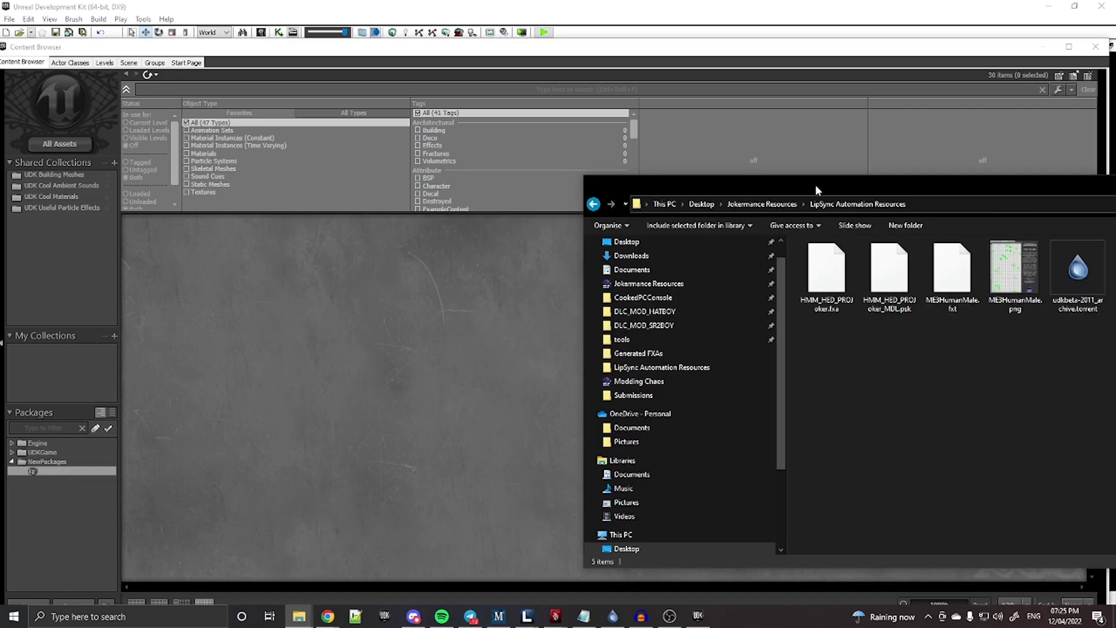
{"action": "left_click", "coordinate": [889, 270]}
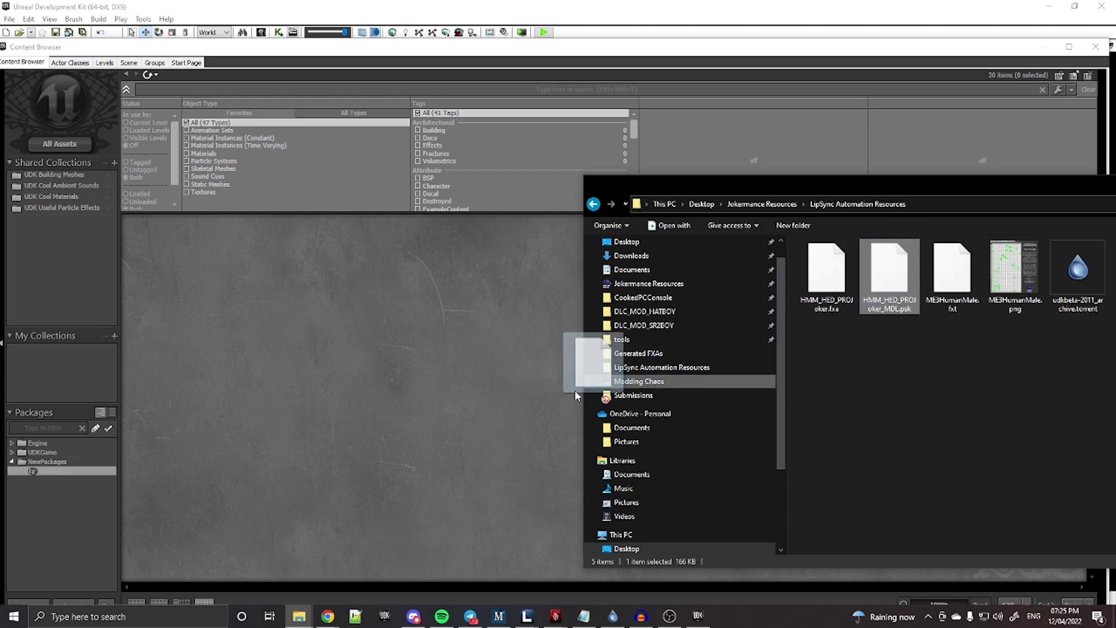
{"action": "left_click_drag", "start_coordinate": [895, 273], "coordinate": [343, 403]}
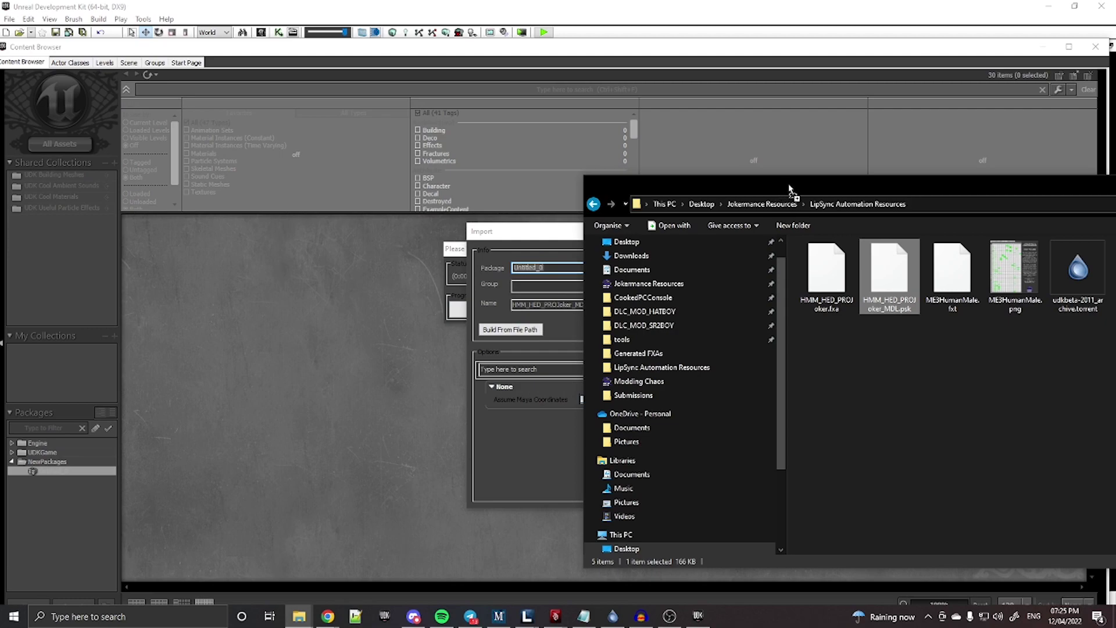
{"action": "left_click", "coordinate": [534, 241]}
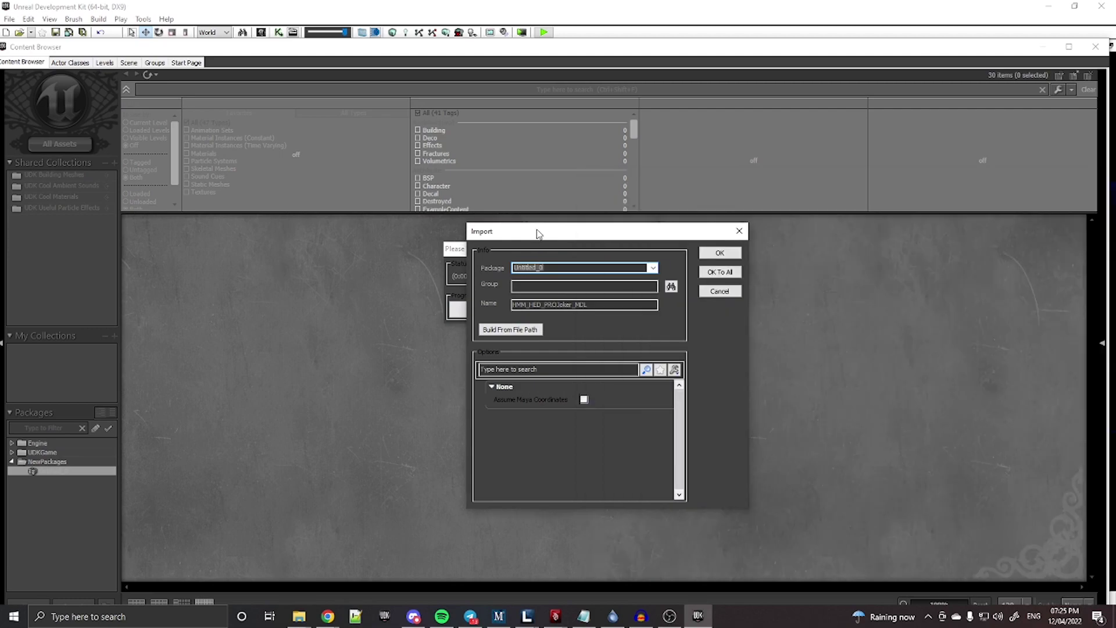
{"action": "left_click", "coordinate": [725, 253]}
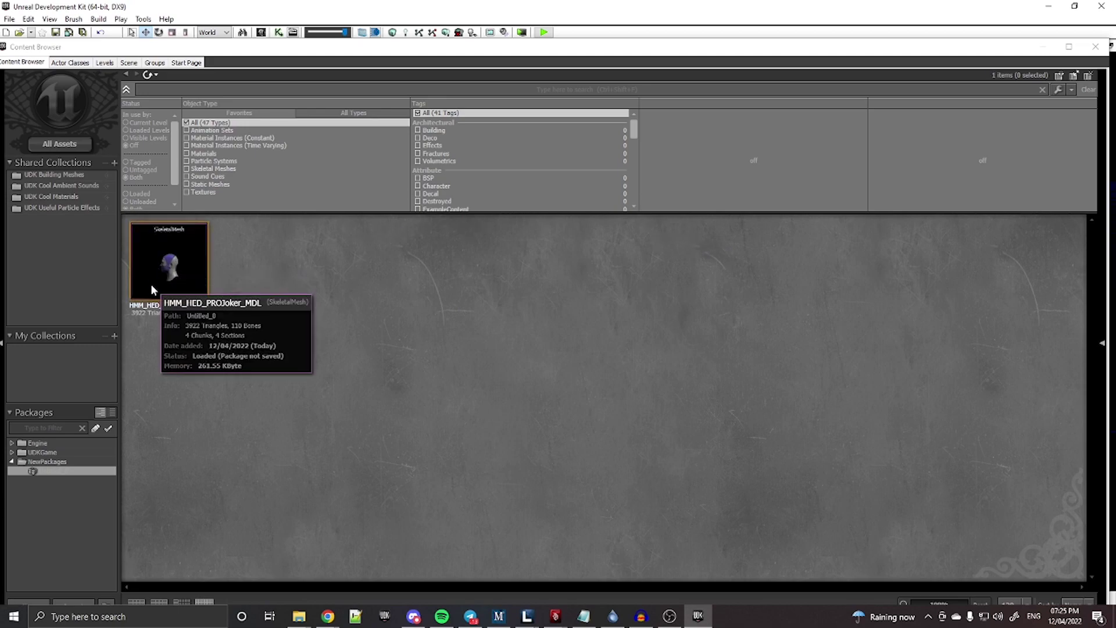
Create a new FaceFX asset, HMM_HED_PROJoker_MDL_FaceFX, from the Joker head mesh
{"action": "right_click", "coordinate": [183, 259]}
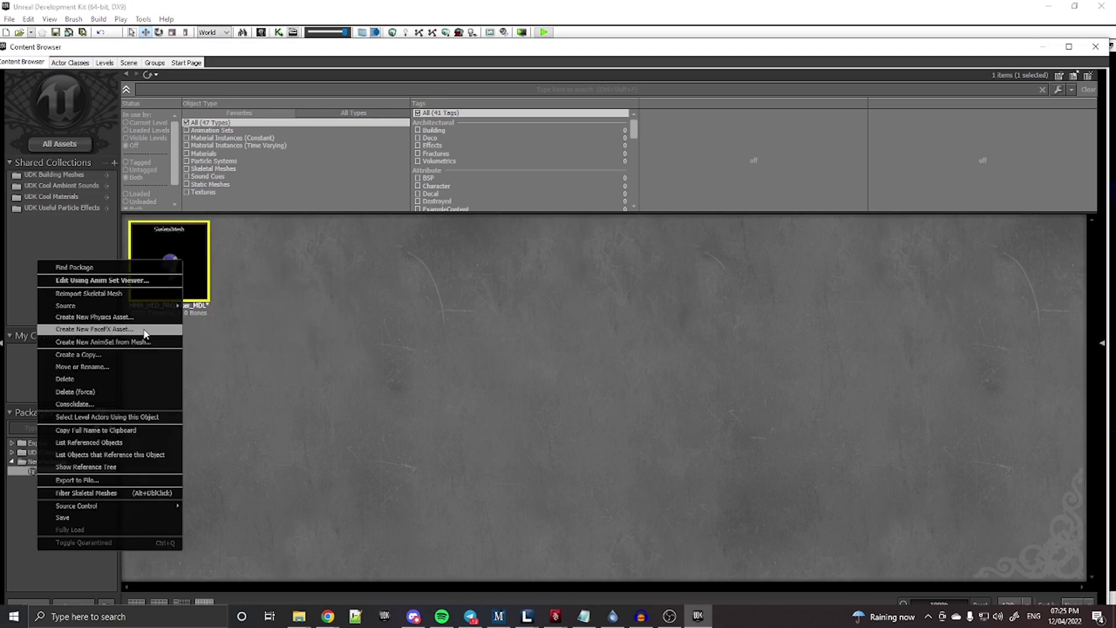
{"action": "left_click", "coordinate": [144, 334]}
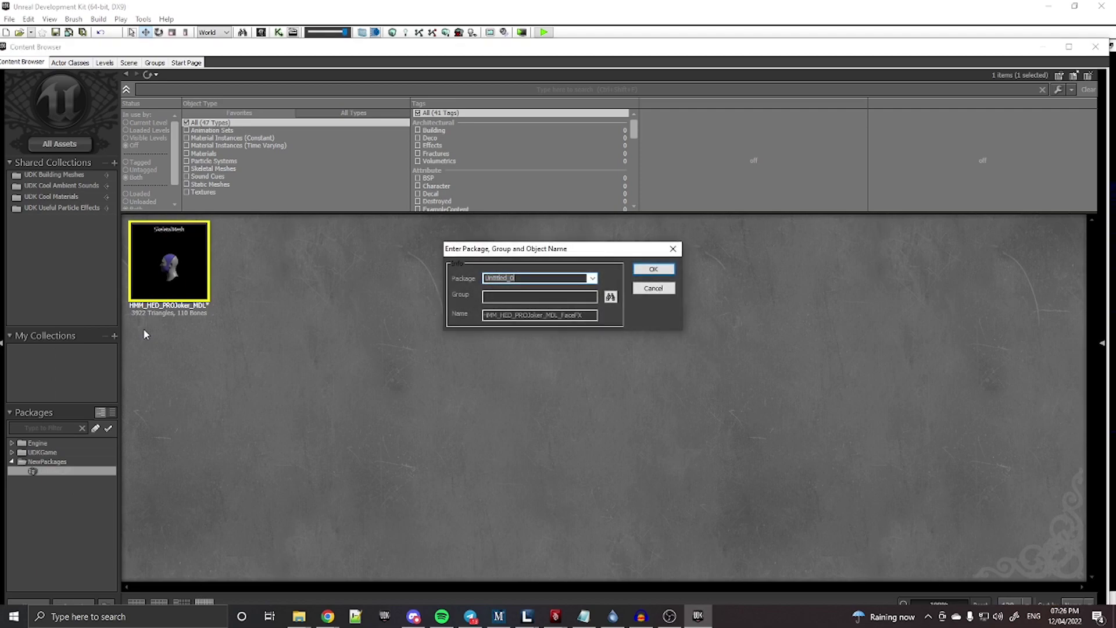
{"action": "left_click", "coordinate": [659, 275]}
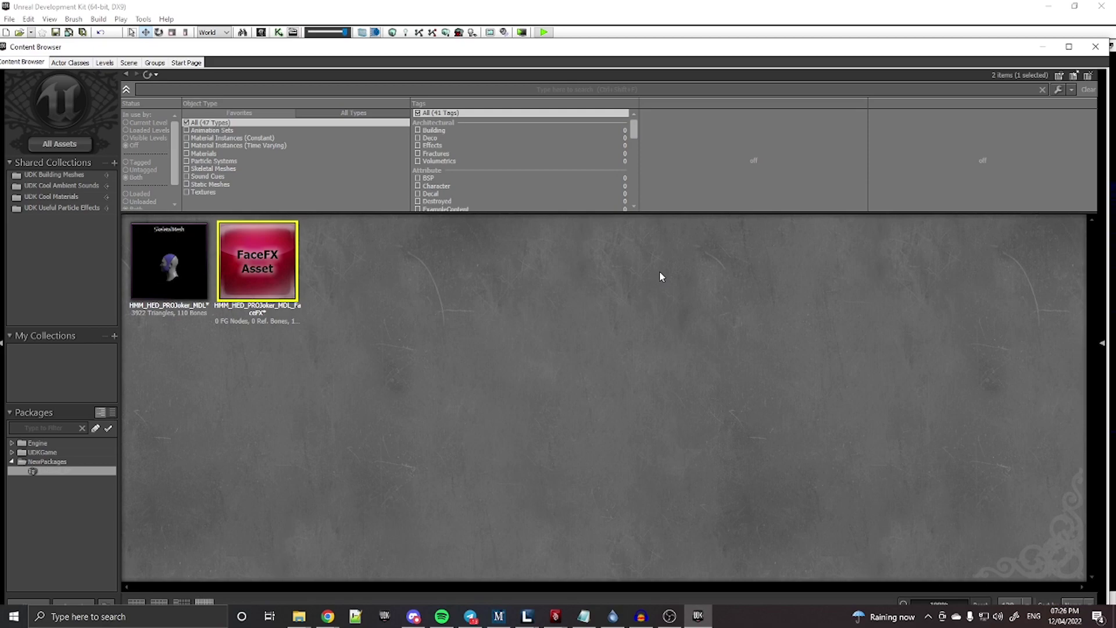
Import the HMM_HED_PROJoker.fxa actor data into the new FaceFX asset
{"action": "right_click", "coordinate": [270, 261]}
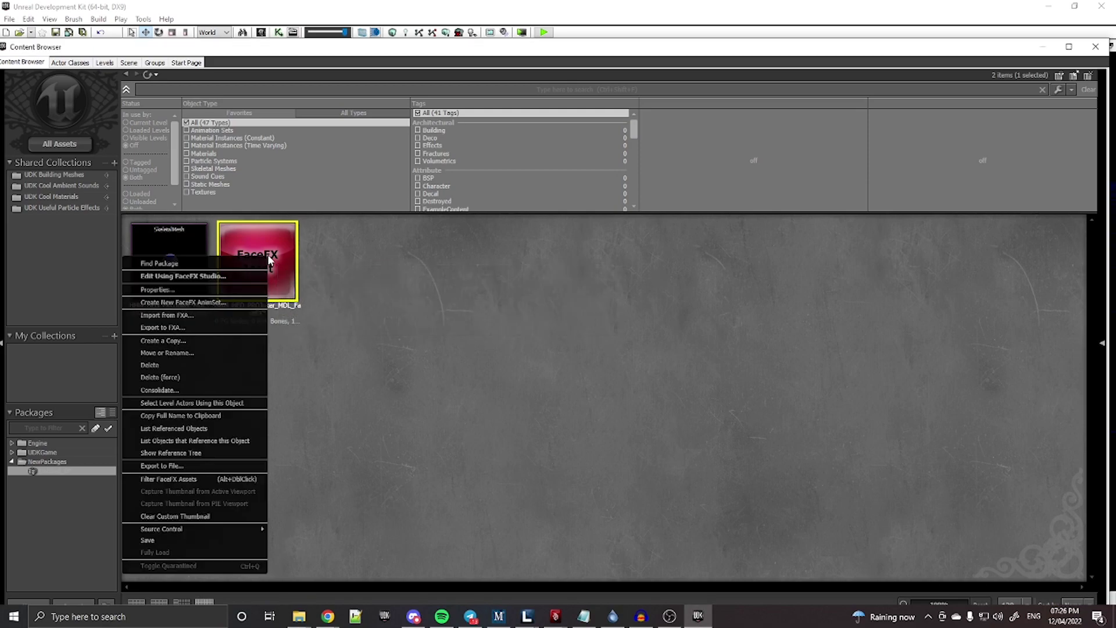
{"action": "left_click", "coordinate": [200, 315]}
{"action": "left_click", "coordinate": [223, 125]}
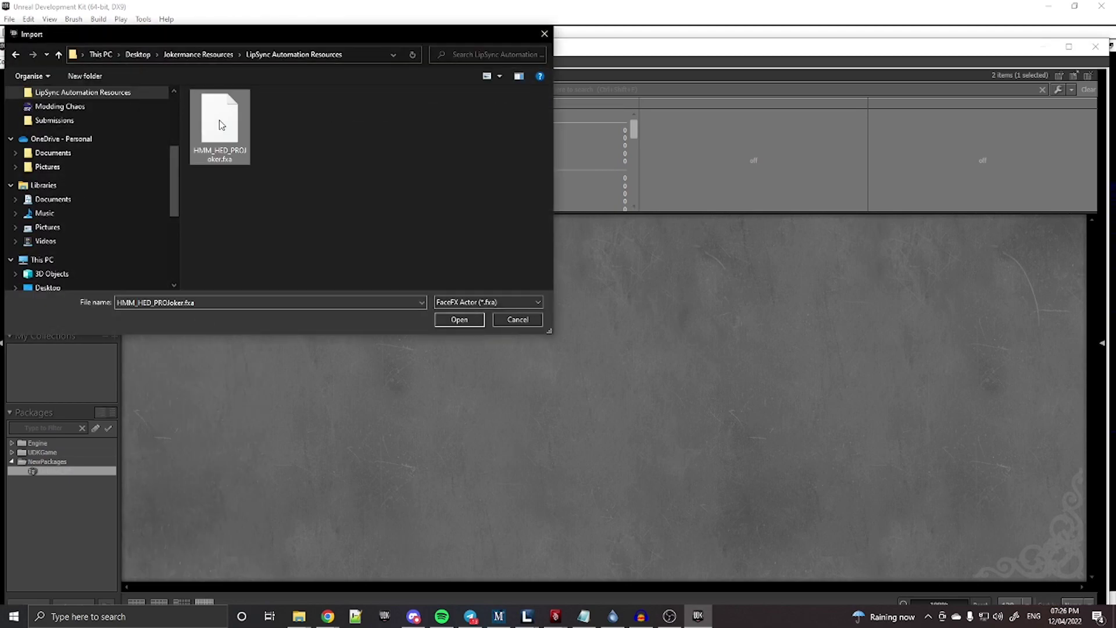
{"action": "left_click", "coordinate": [457, 322]}
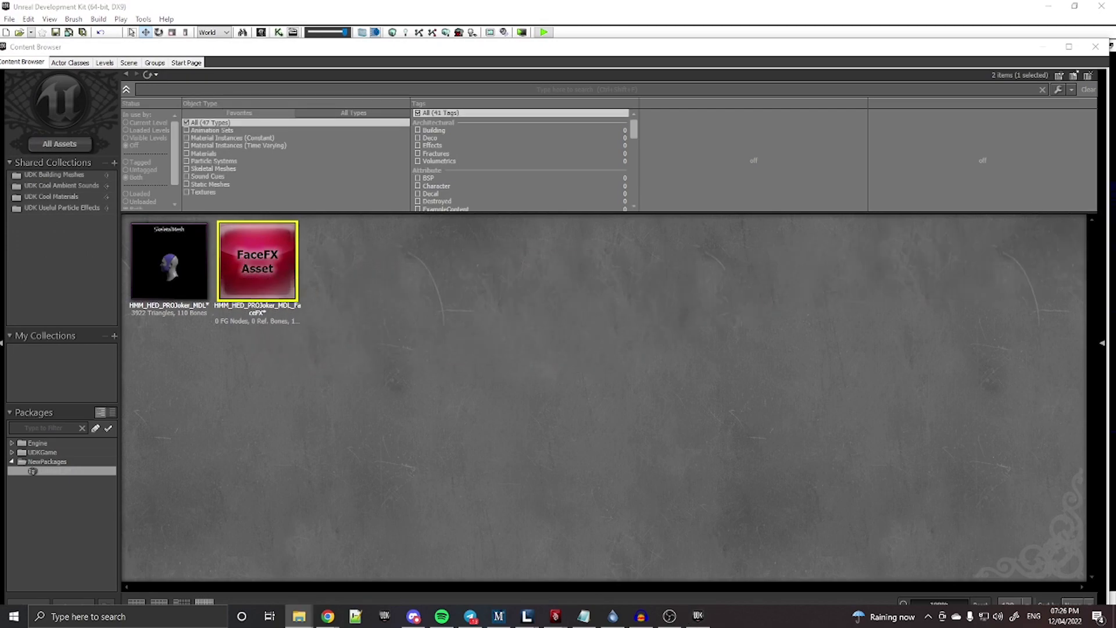
{"action": "right_click", "coordinate": [270, 256]}
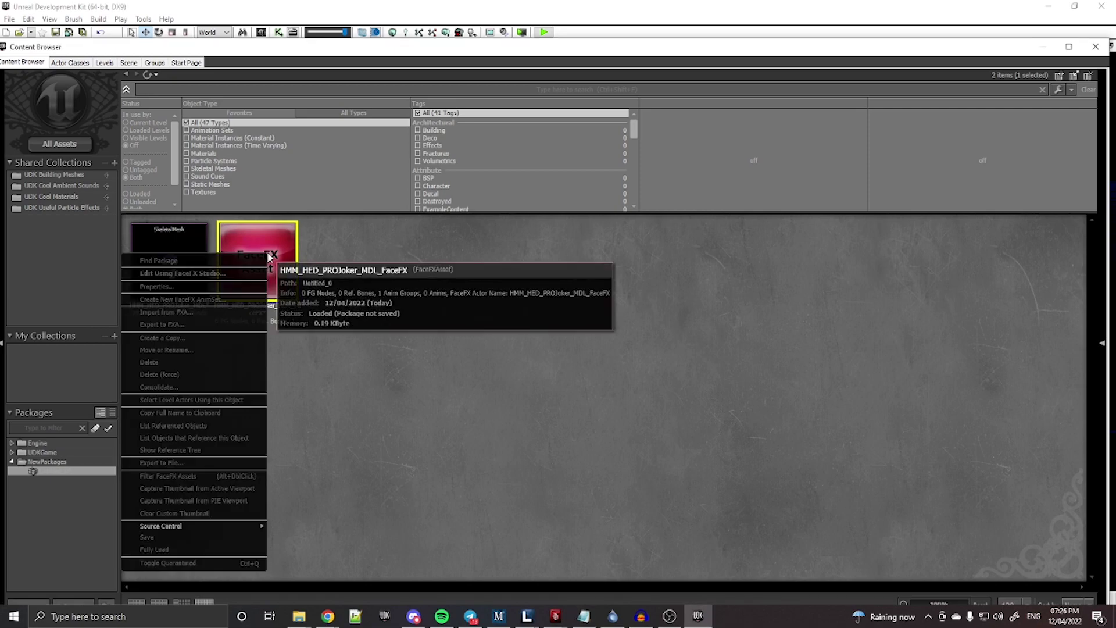
Open the asset in FaceFX Studio and sync all items from the ME3HumanMale.fxt template
{"action": "left_click", "coordinate": [233, 274]}
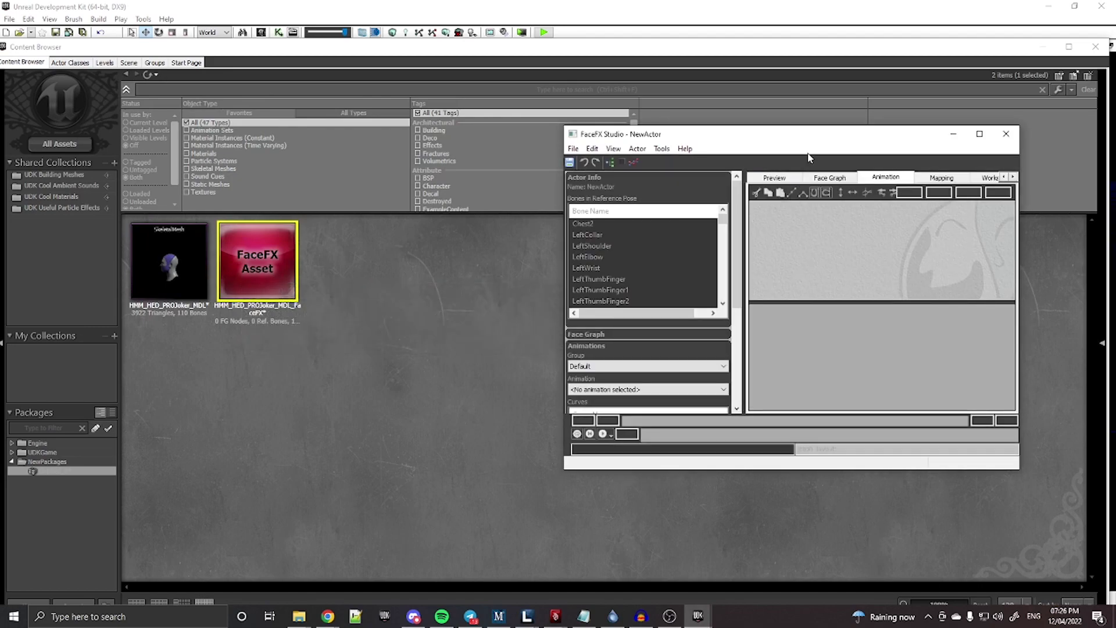
{"action": "left_click_drag", "start_coordinate": [906, 139], "coordinate": [754, 138]}
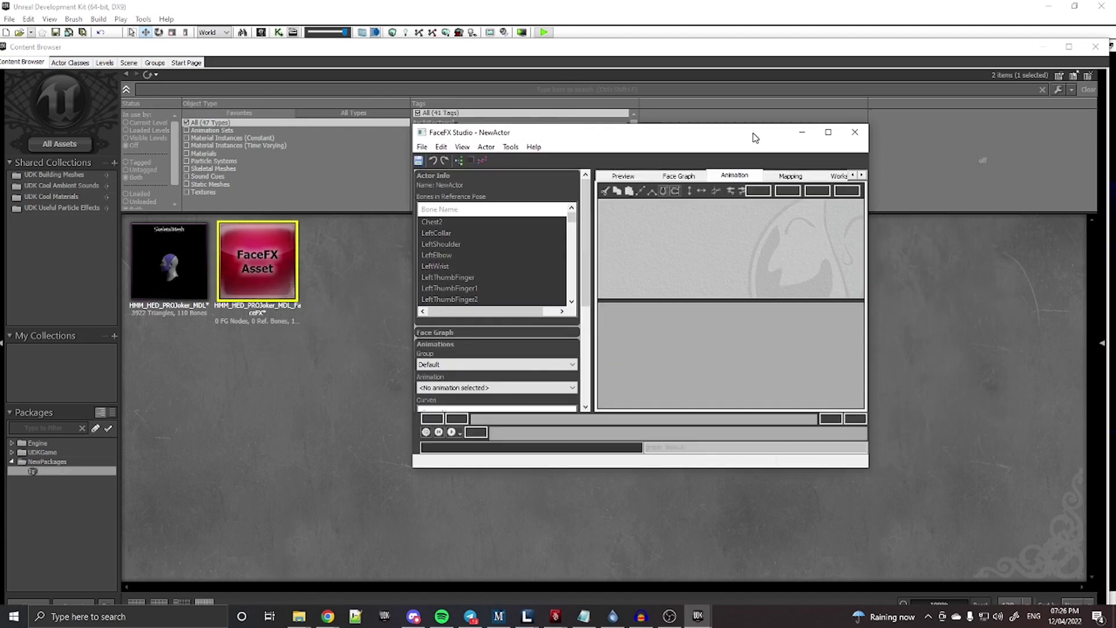
{"action": "left_click", "coordinate": [487, 147]}
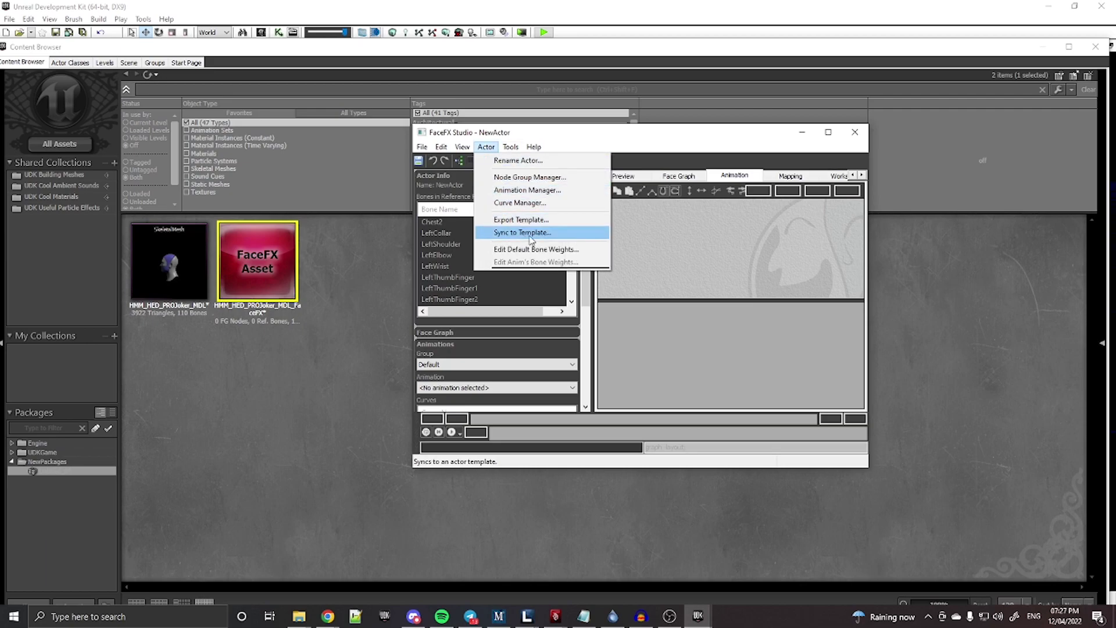
{"action": "left_click", "coordinate": [560, 232]}
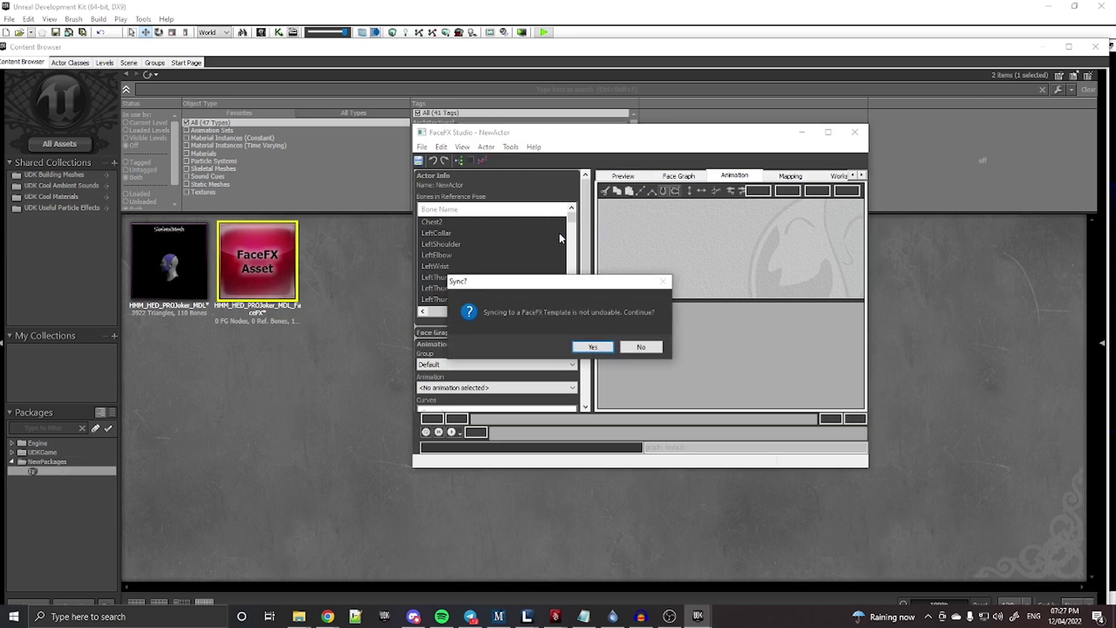
{"action": "left_click", "coordinate": [600, 348]}
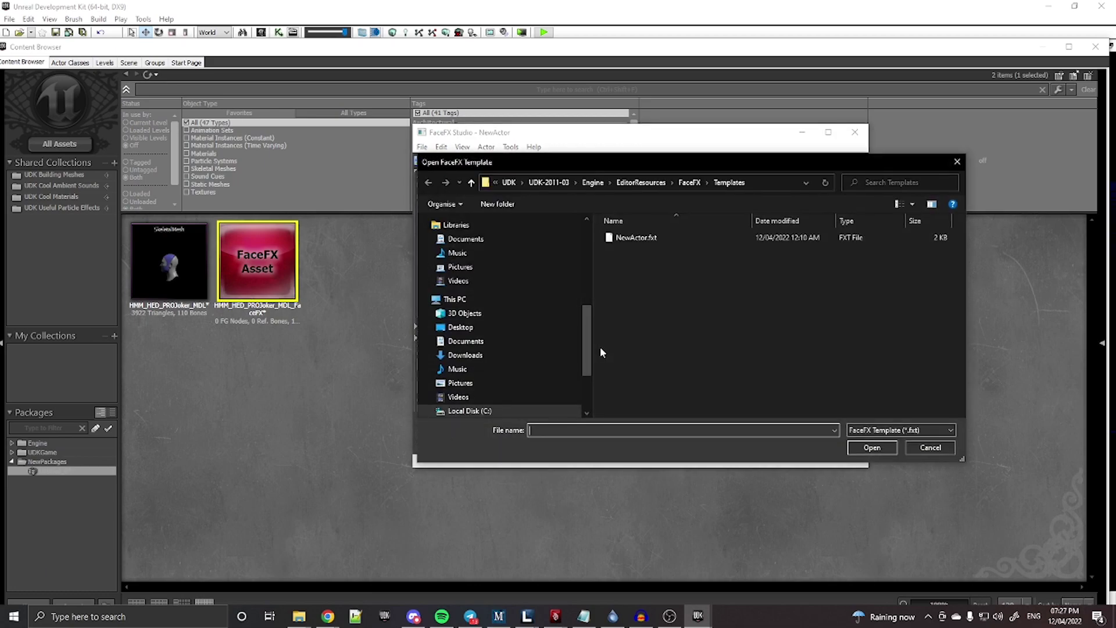
{"action": "scroll", "coordinate": [508, 260], "scroll_direction": "up", "scroll_amount": 3}
{"action": "left_click", "coordinate": [506, 248]}
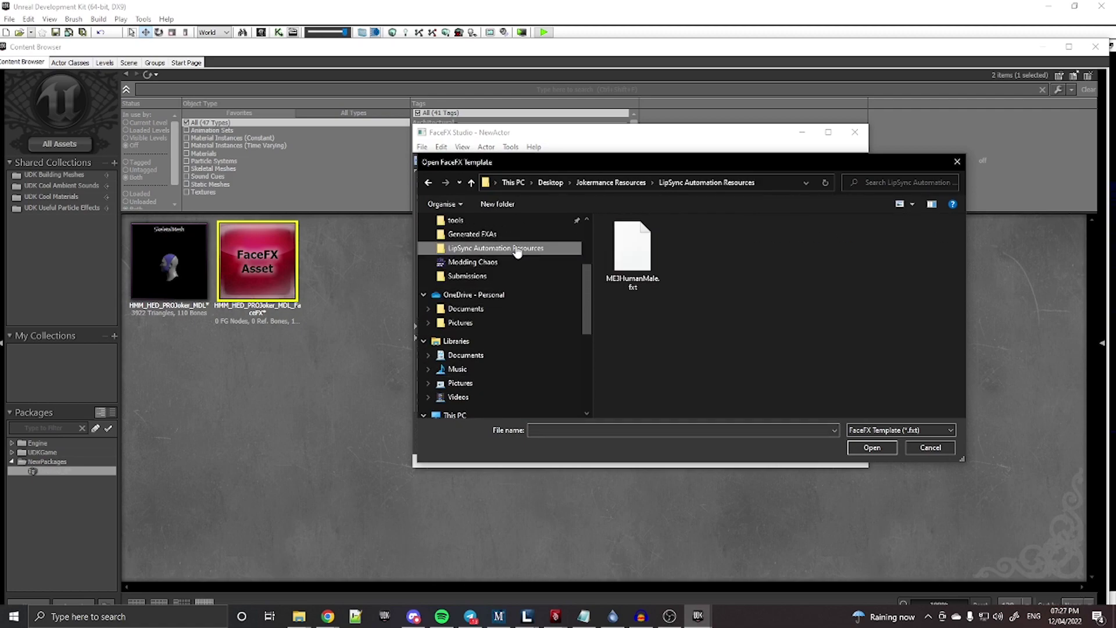
{"action": "left_click", "coordinate": [636, 248]}
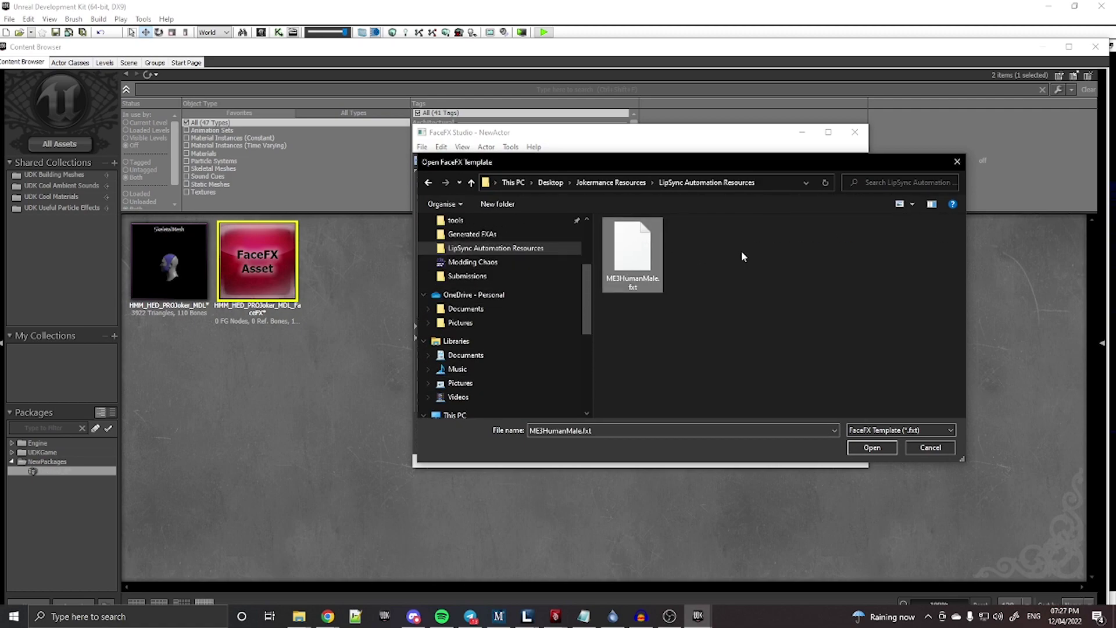
{"action": "left_click", "coordinate": [870, 449]}
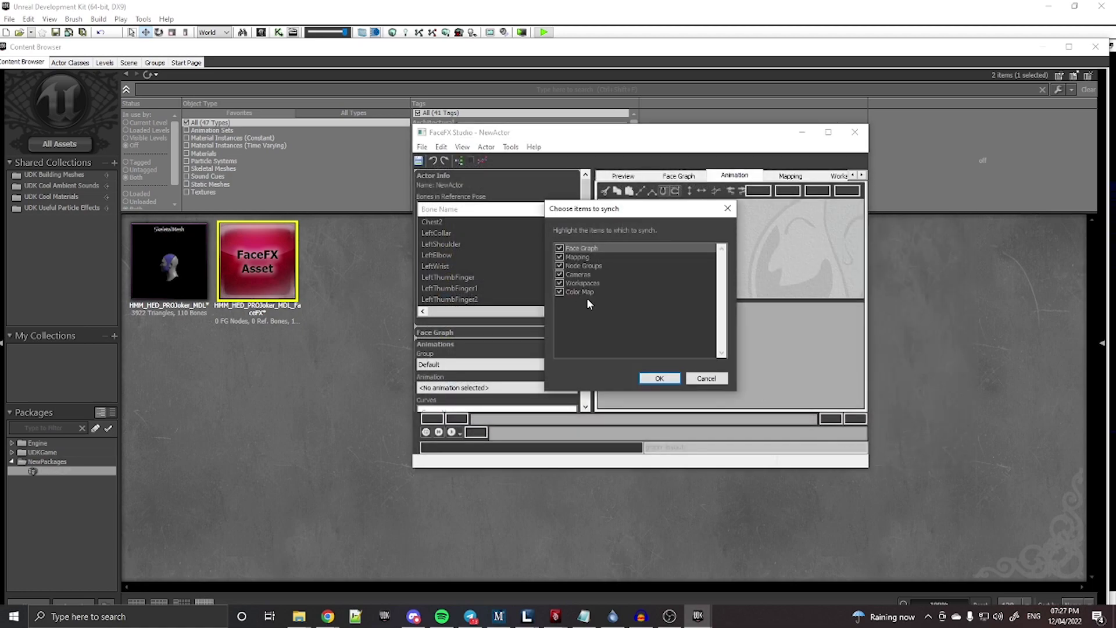
{"action": "left_click", "coordinate": [659, 379]}
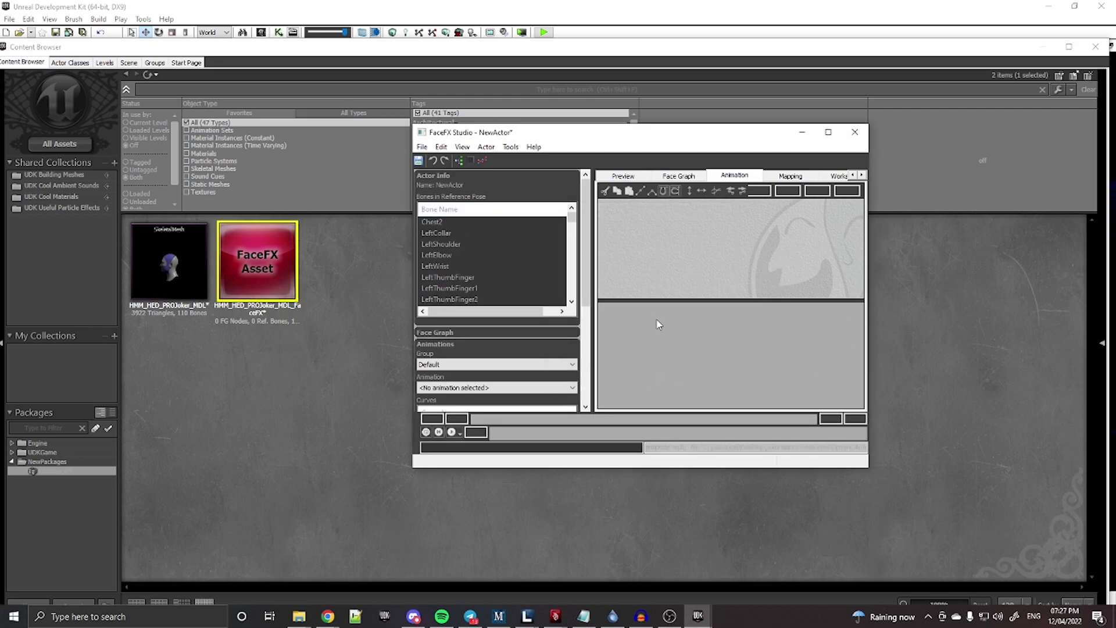
Show the actor's phoneme Mapping table and save the synced actor
{"action": "left_click_drag", "start_coordinate": [673, 140], "coordinate": [636, 151]}
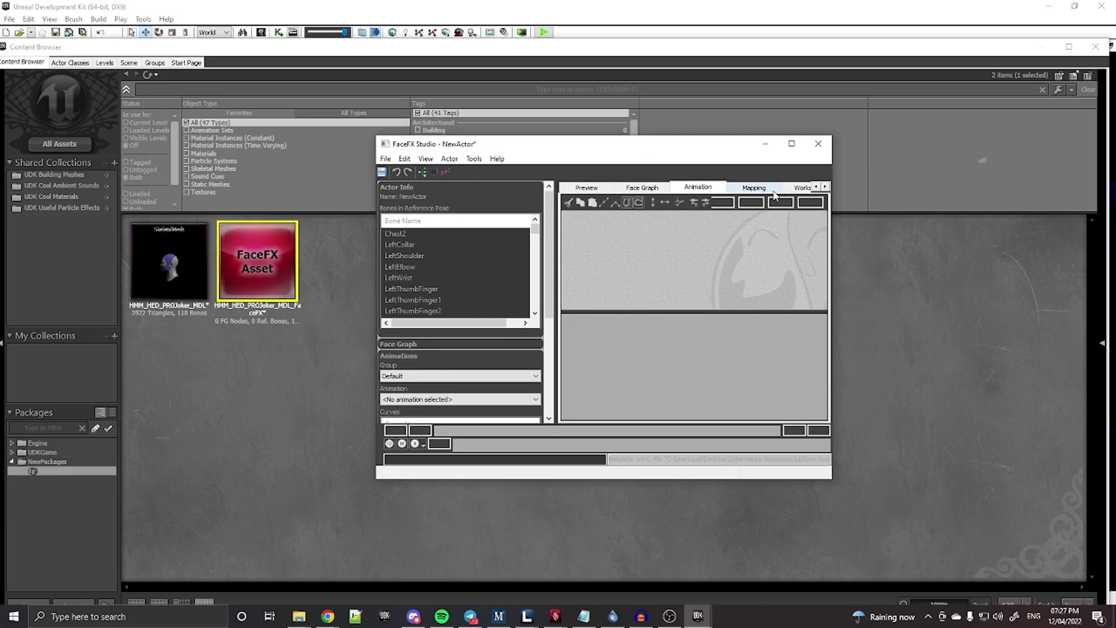
{"action": "left_click", "coordinate": [753, 188]}
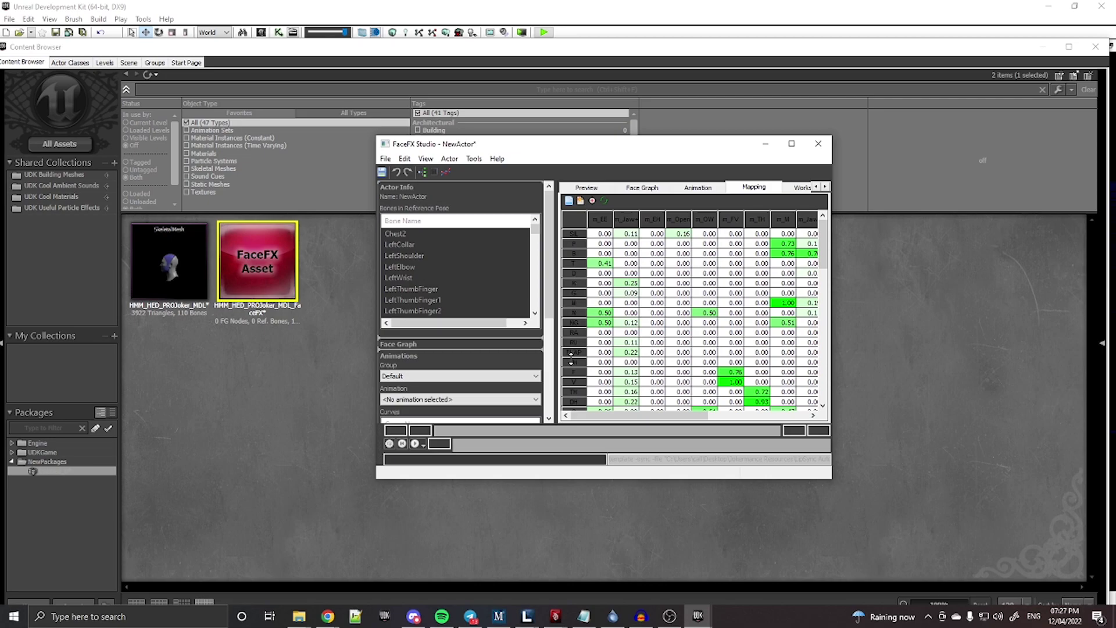
{"action": "left_click", "coordinate": [386, 160]}
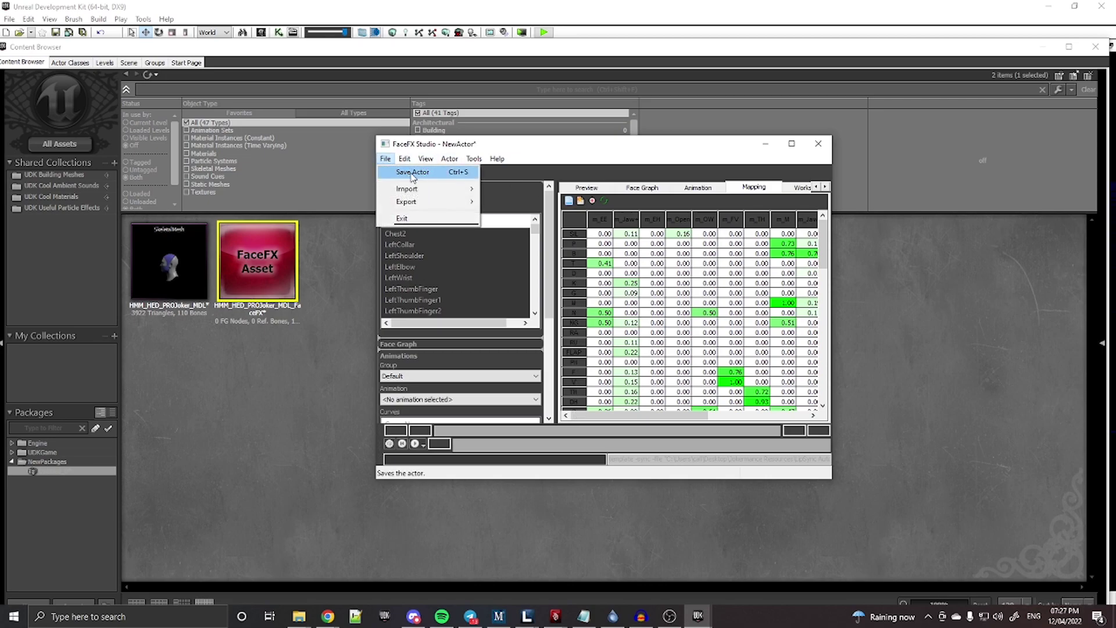
{"action": "left_click", "coordinate": [411, 172]}
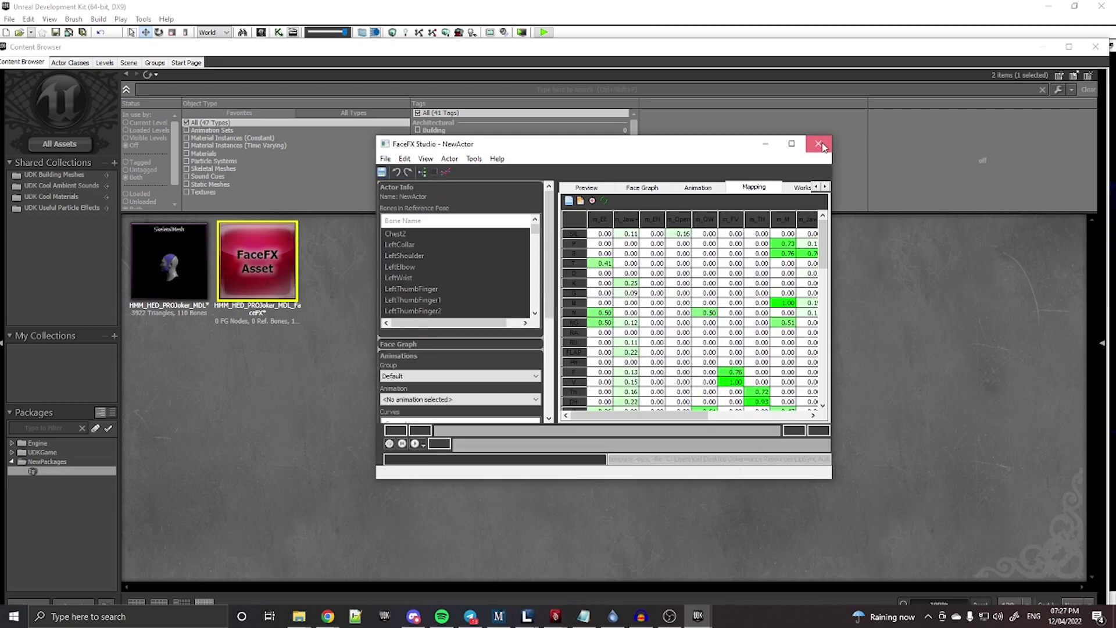
Close FaceFX Studio and import the YouGottaUnderstandIDontLikePeople audio with Auto Create Cue ticked
{"action": "left_click", "coordinate": [819, 144]}
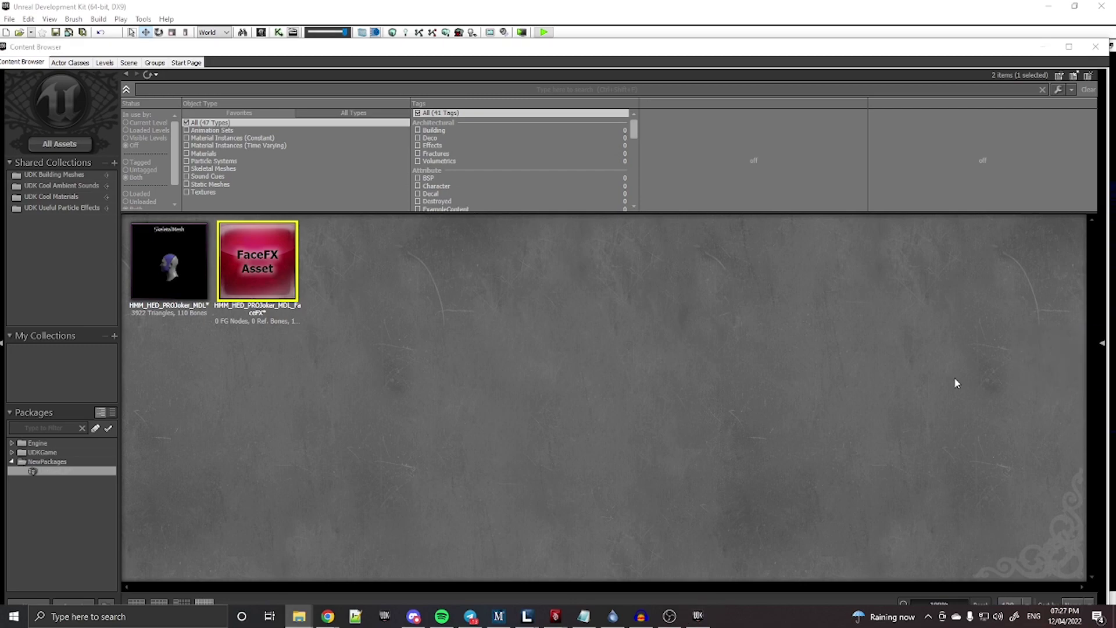
{"action": "left_click_drag", "start_coordinate": [535, 375], "coordinate": [534, 374]}
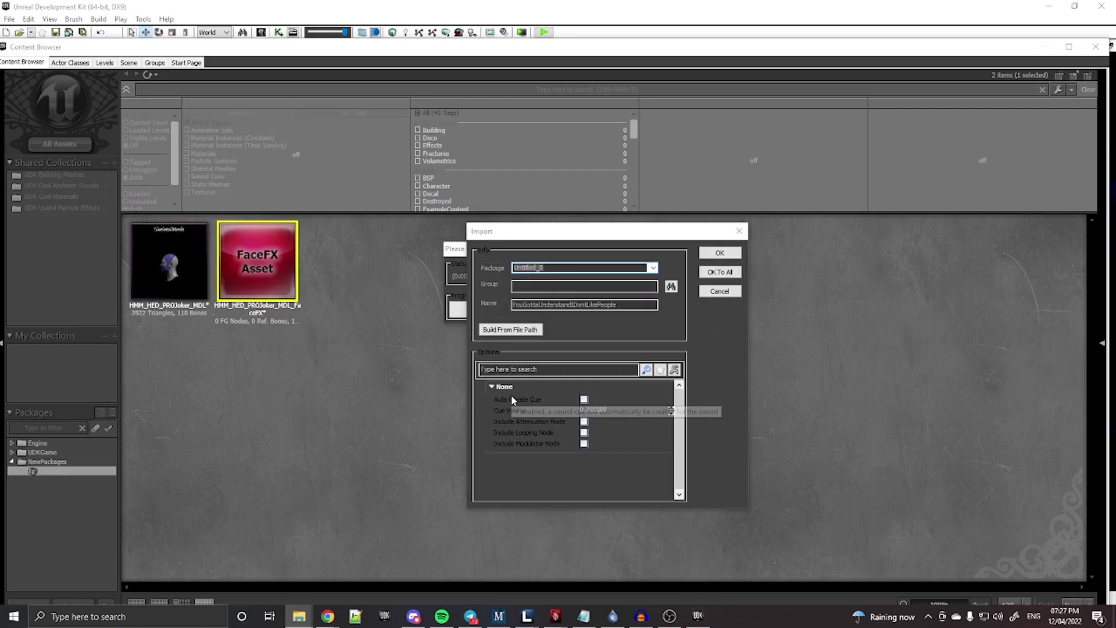
{"action": "left_click", "coordinate": [583, 399]}
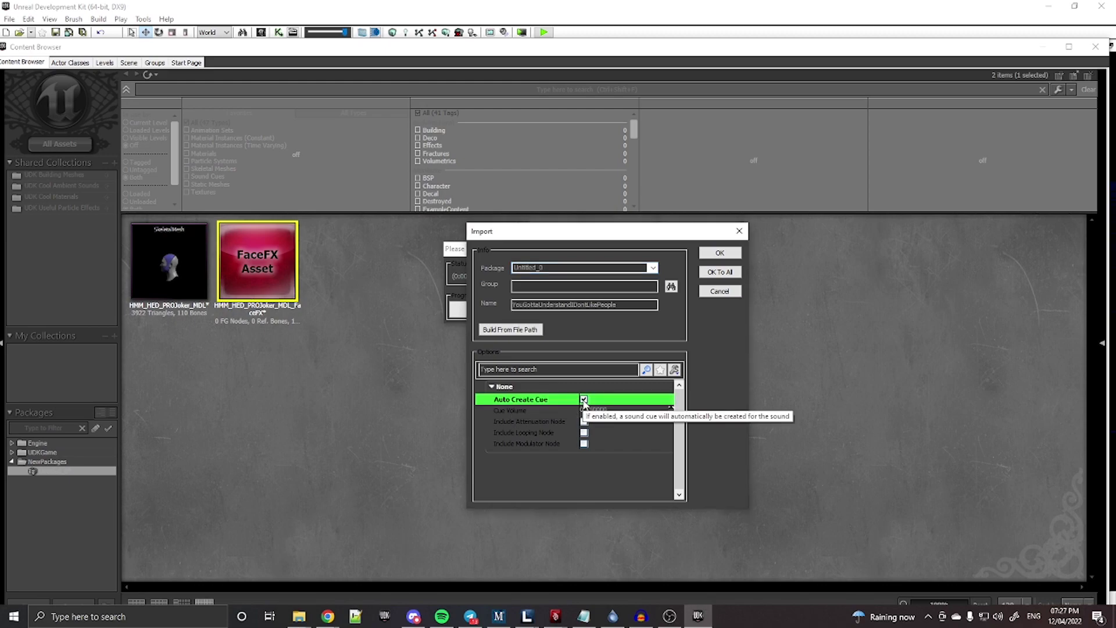
{"action": "left_click", "coordinate": [720, 254]}
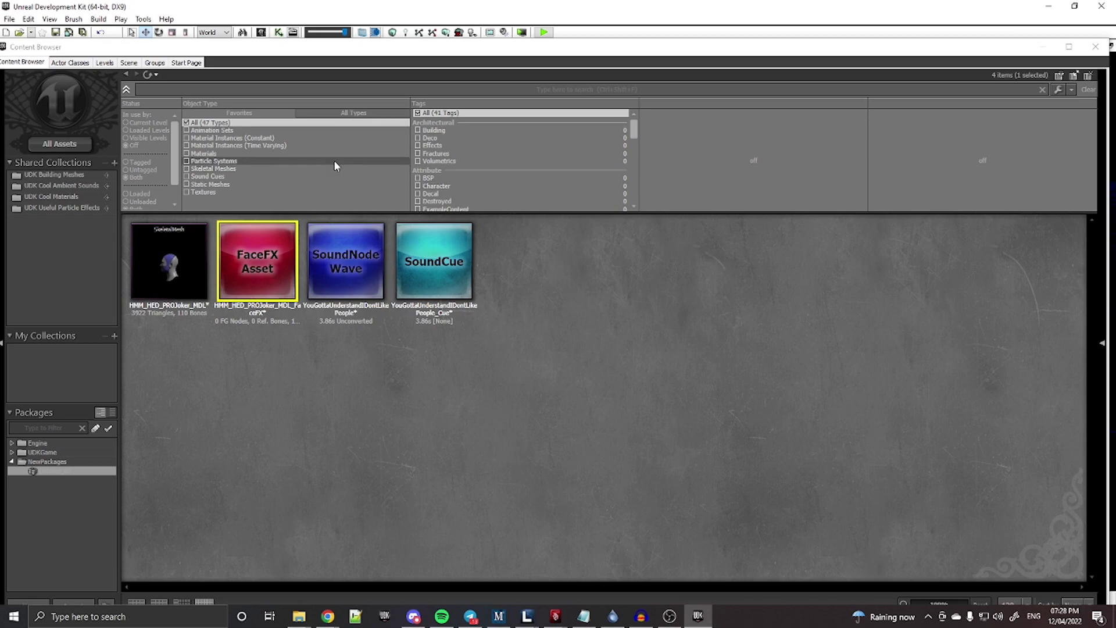
{"action": "mouse_move", "coordinate": [257, 262]}
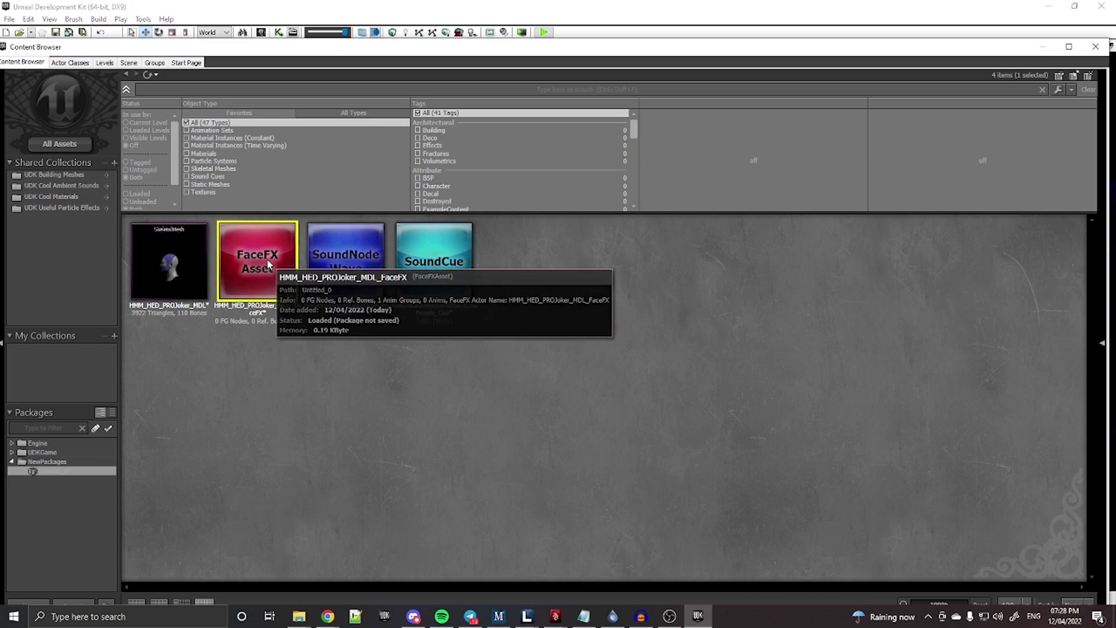
Reopen the Joker FaceFX asset in FaceFX Studio, arranged beside the new SoundCue in the Content Browser
{"action": "right_click", "coordinate": [267, 261]}
{"action": "left_click", "coordinate": [231, 286]}
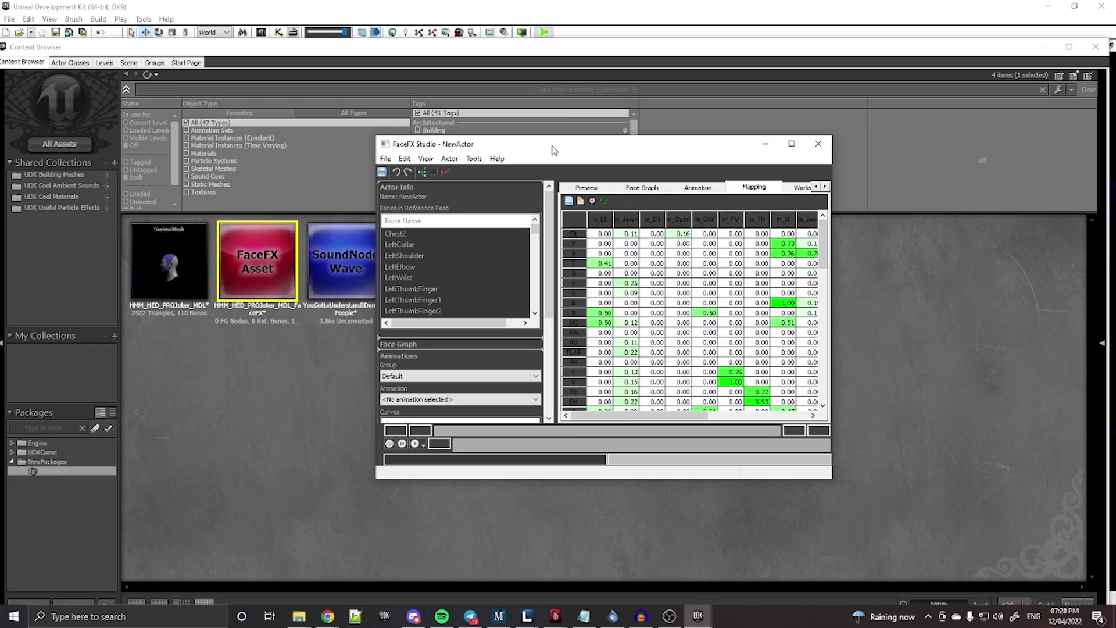
{"action": "mouse_move", "coordinate": [576, 149]}
{"action": "left_mouse_down"}
{"action": "mouse_move", "coordinate": [709, 159]}
{"action": "mouse_move", "coordinate": [793, 148]}
{"action": "left_mouse_up"}
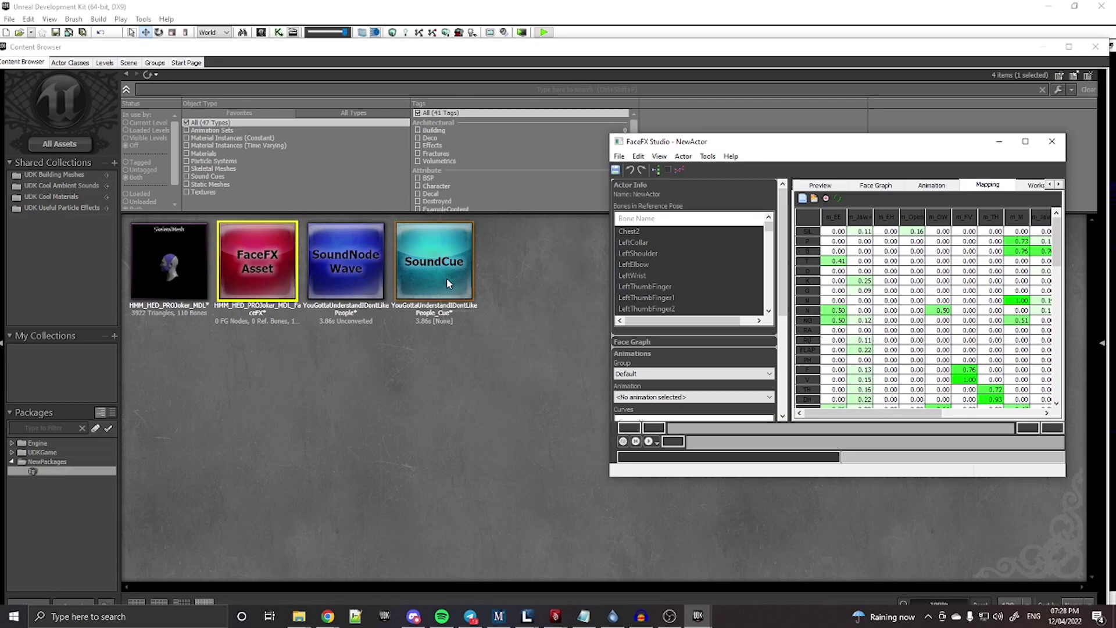
{"action": "left_click", "coordinate": [437, 262]}
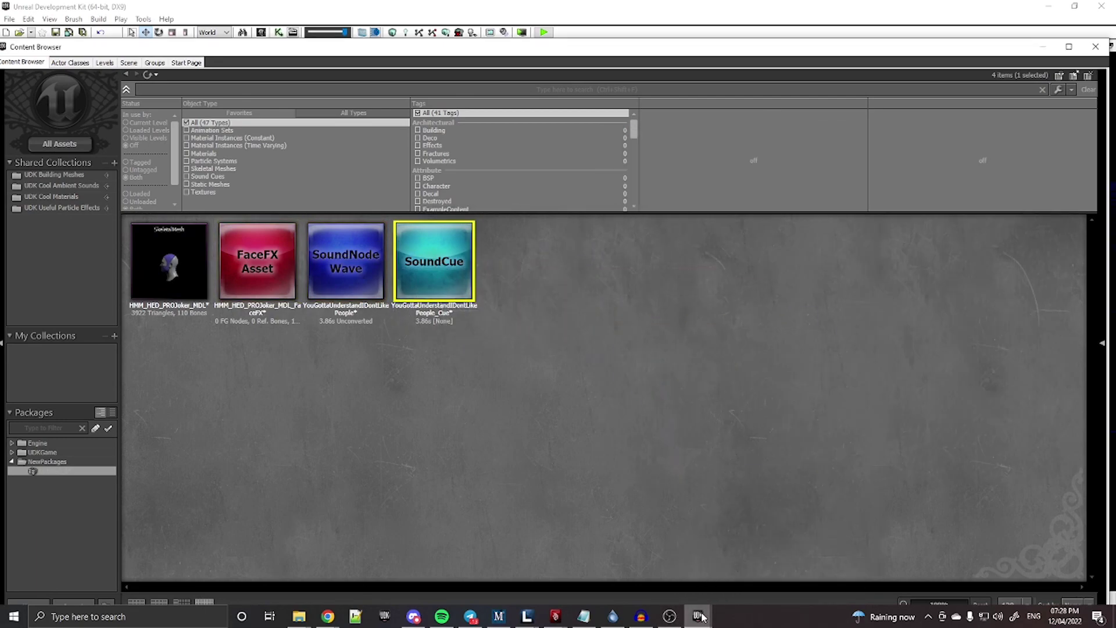
{"action": "mouse_move", "coordinate": [699, 616]}
{"action": "left_click", "coordinate": [746, 528]}
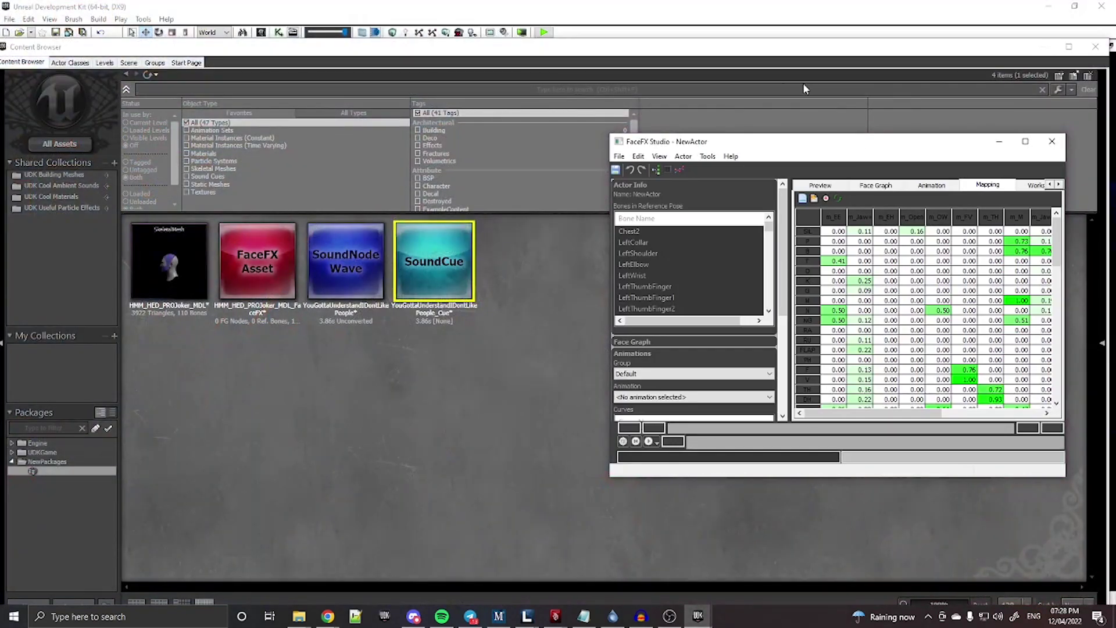
{"action": "left_click_drag", "start_coordinate": [690, 141], "coordinate": [645, 149]}
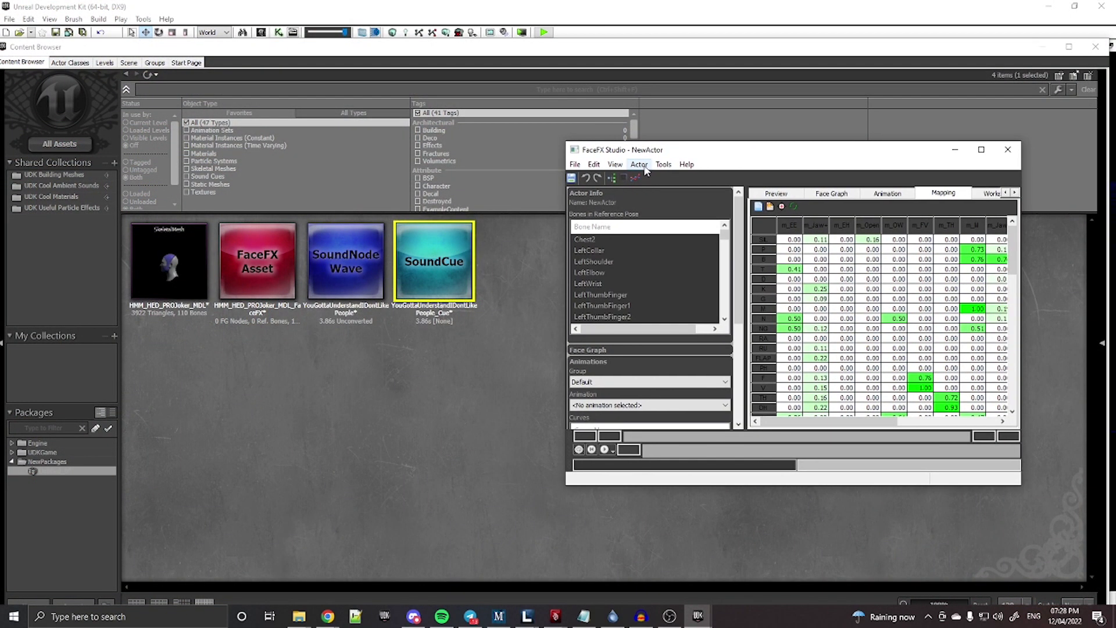
{"action": "left_click", "coordinate": [639, 164]}
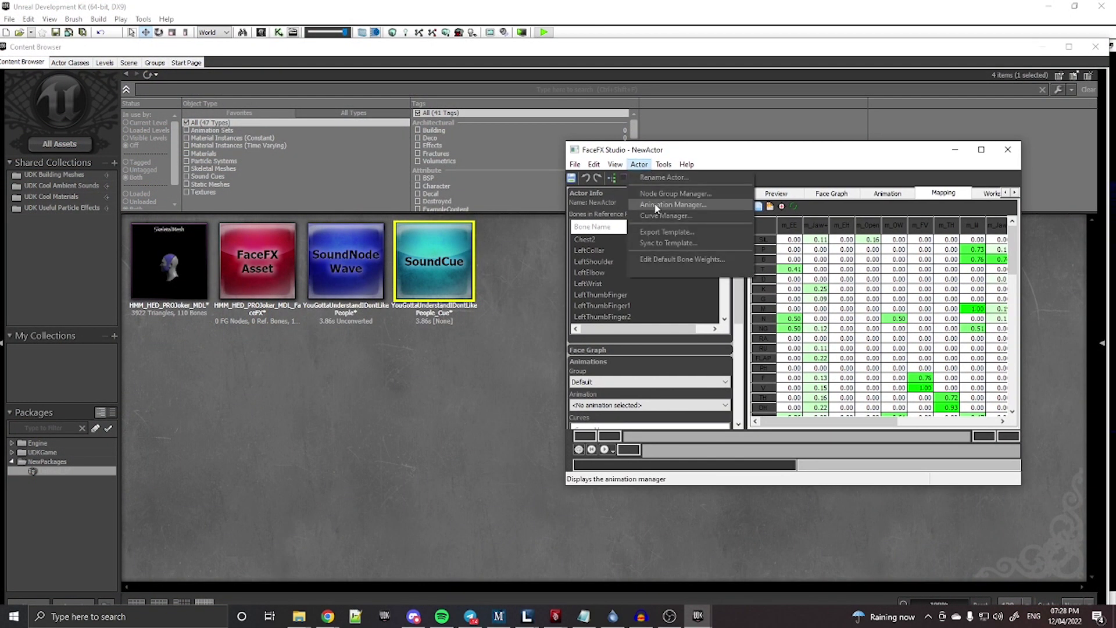
{"action": "left_click", "coordinate": [638, 179]}
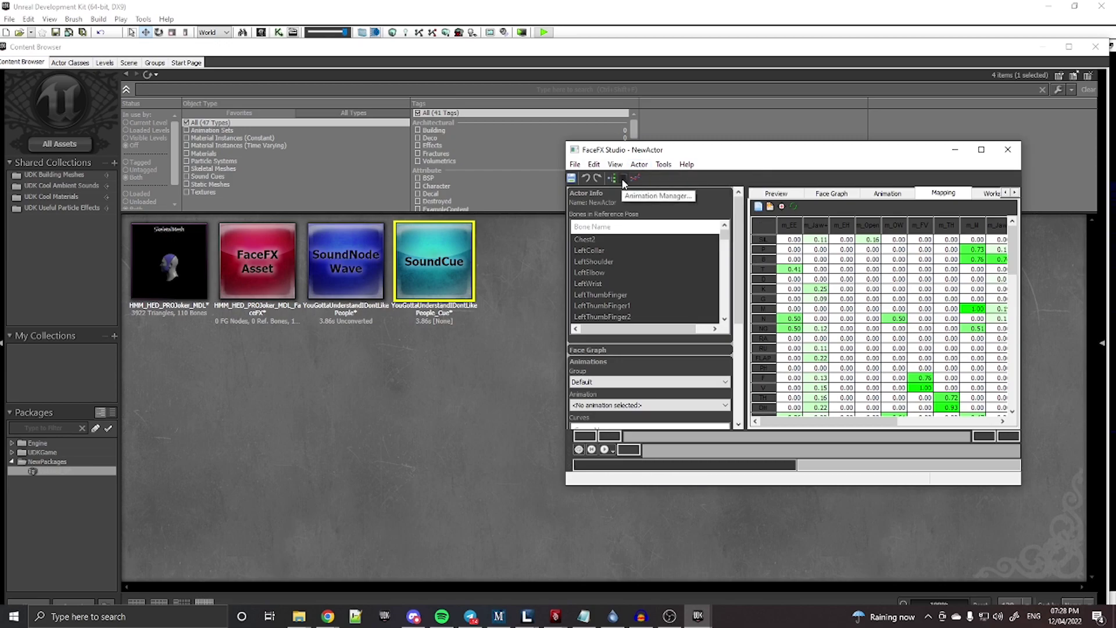
Start a new auto-generated animation using the dialogue SoundCue and its sound wave
{"action": "left_click", "coordinate": [622, 179]}
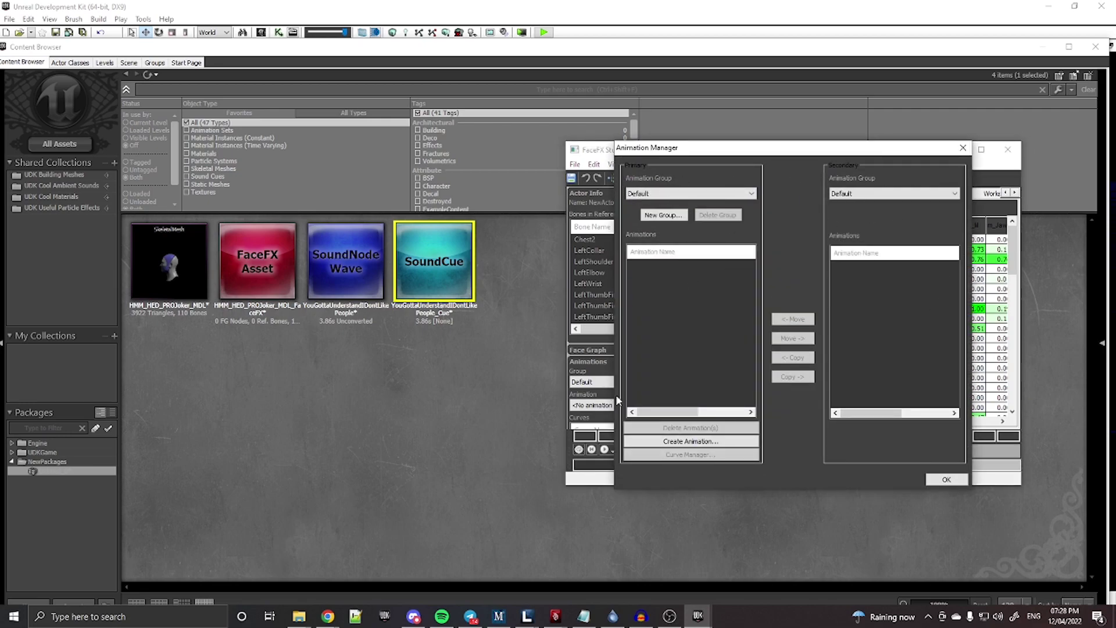
{"action": "left_click", "coordinate": [689, 442]}
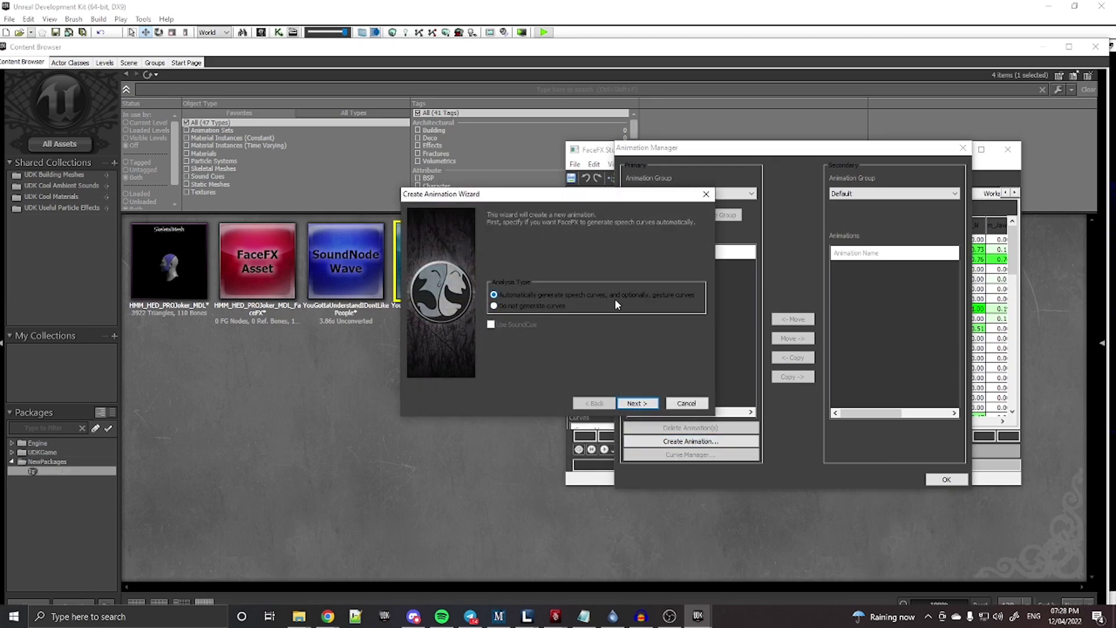
{"action": "left_click", "coordinate": [645, 404]}
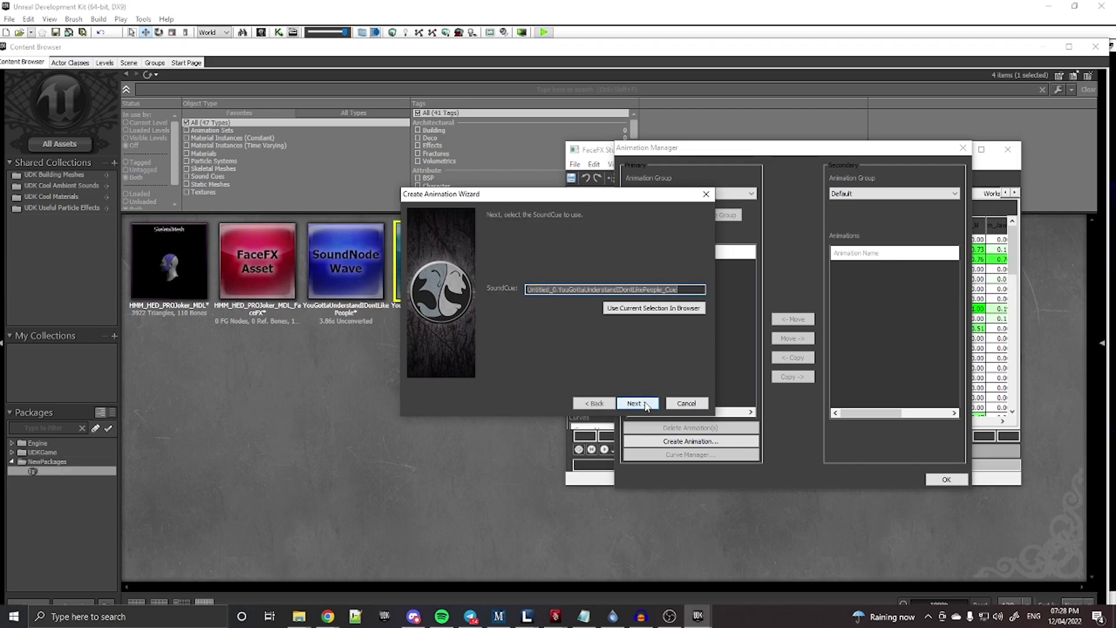
{"action": "left_click", "coordinate": [645, 405]}
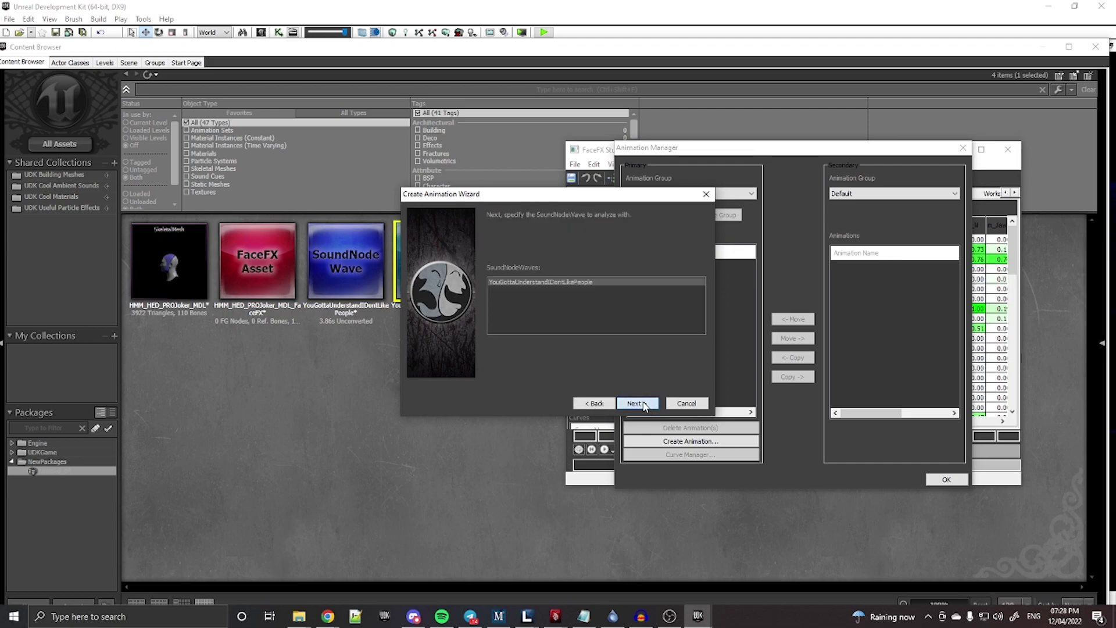
{"action": "left_click", "coordinate": [644, 404]}
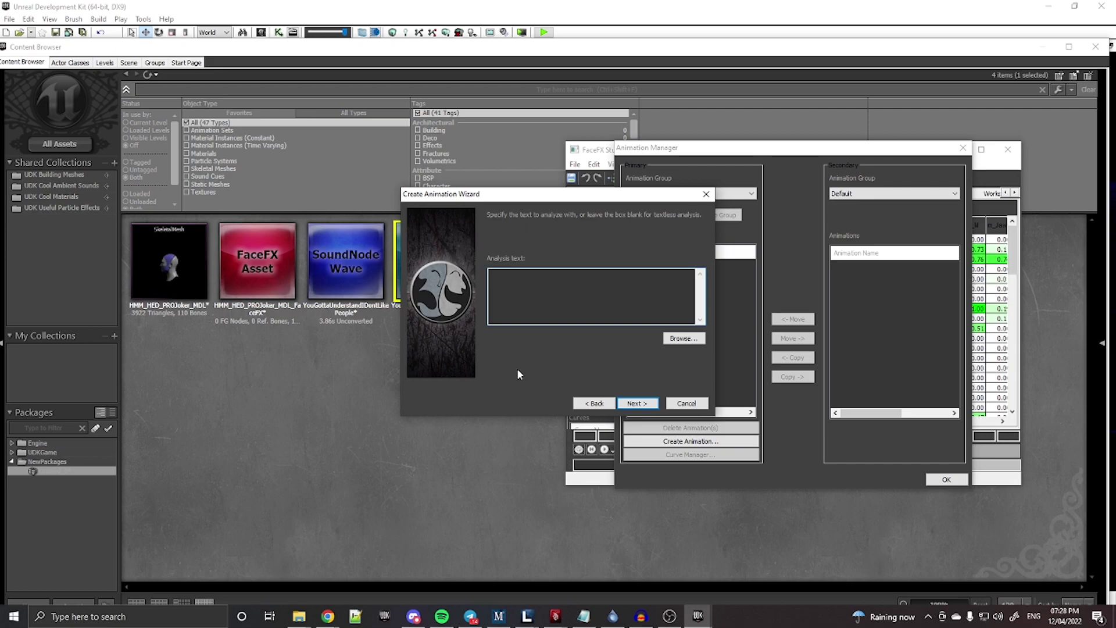
Paste the spoken line as analysis text, keep USEnglish with gestures, and finish the animation
{"action": "left_click", "coordinate": [659, 276]}
{"action": "type", "text": "You gotta understand i don't like people at all never have"}
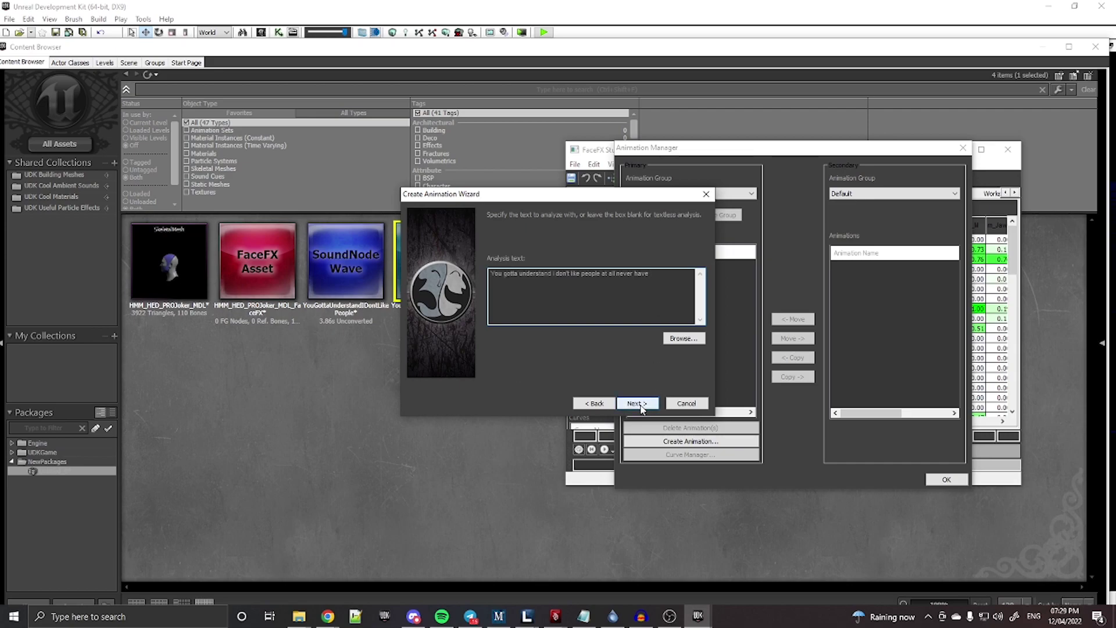
{"action": "left_click", "coordinate": [641, 405]}
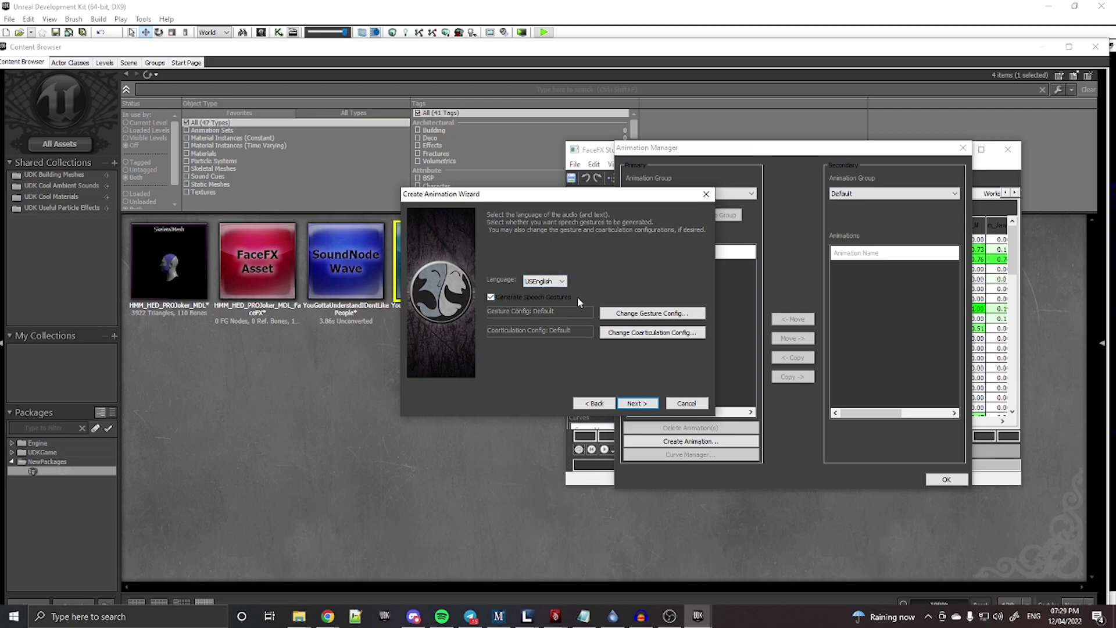
{"action": "left_click", "coordinate": [643, 405]}
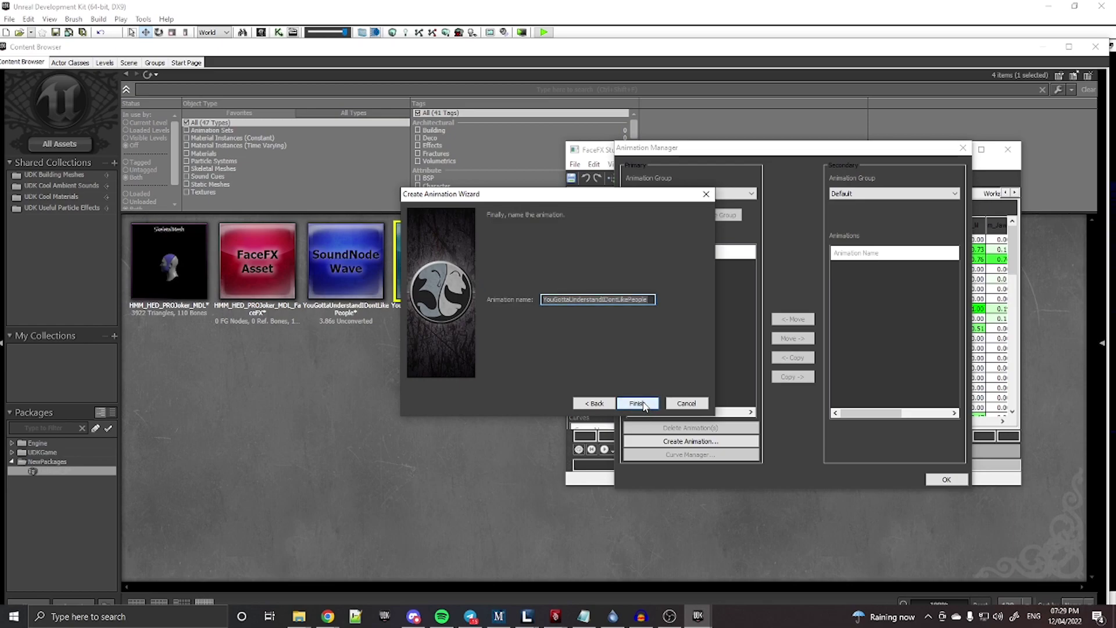
{"action": "left_click", "coordinate": [637, 404]}
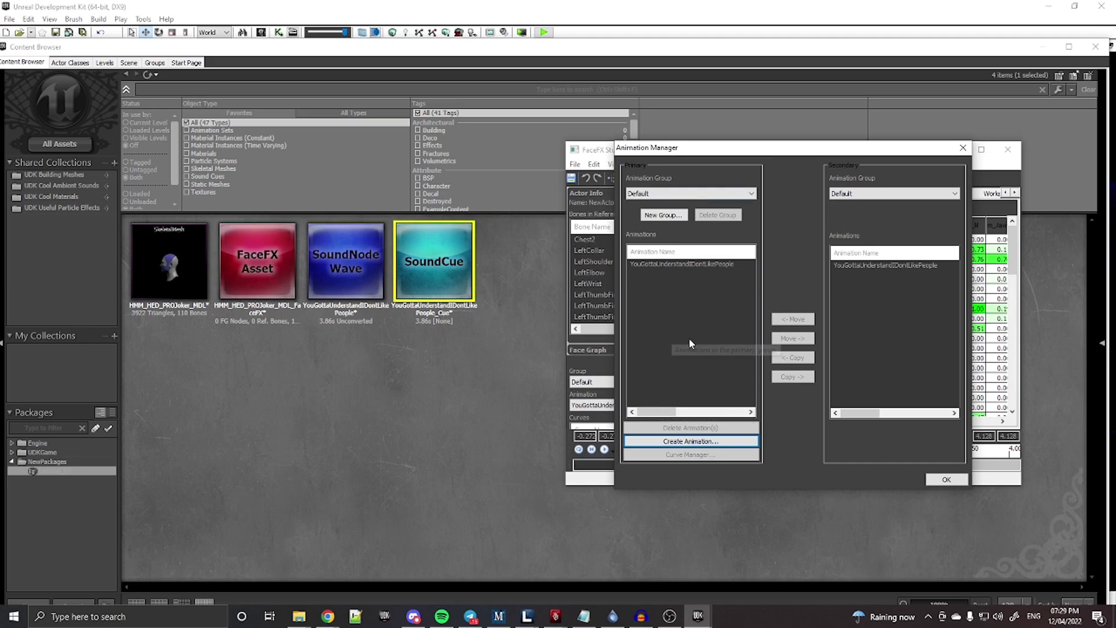
Maximize FaceFX Studio and view the animation's phonemes over the spectrogram
{"action": "left_click", "coordinate": [947, 479]}
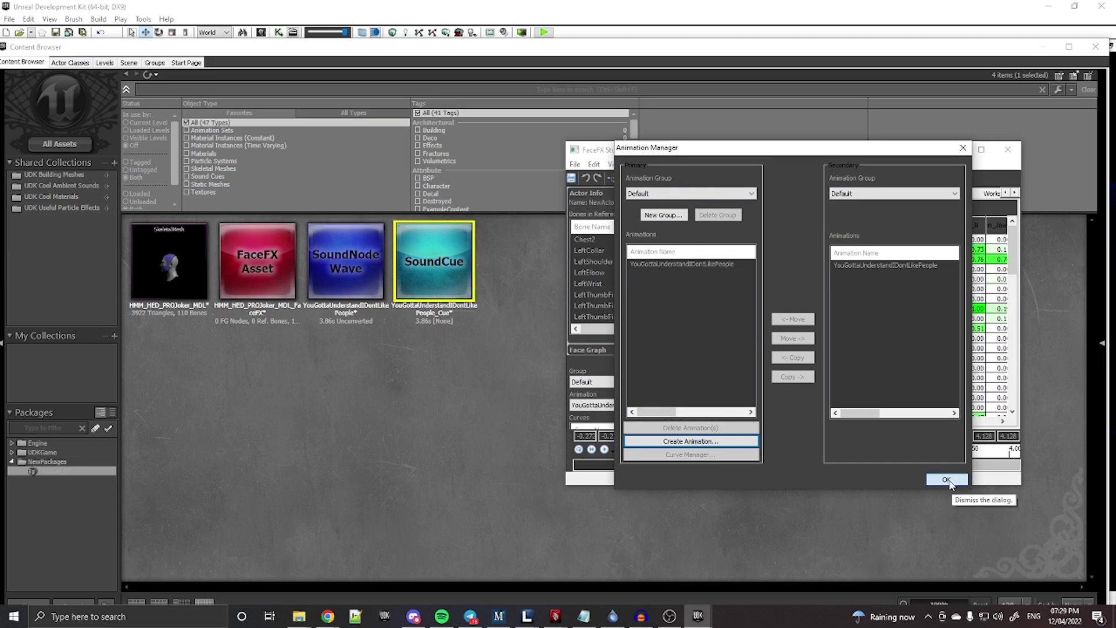
{"action": "left_click", "coordinate": [981, 149]}
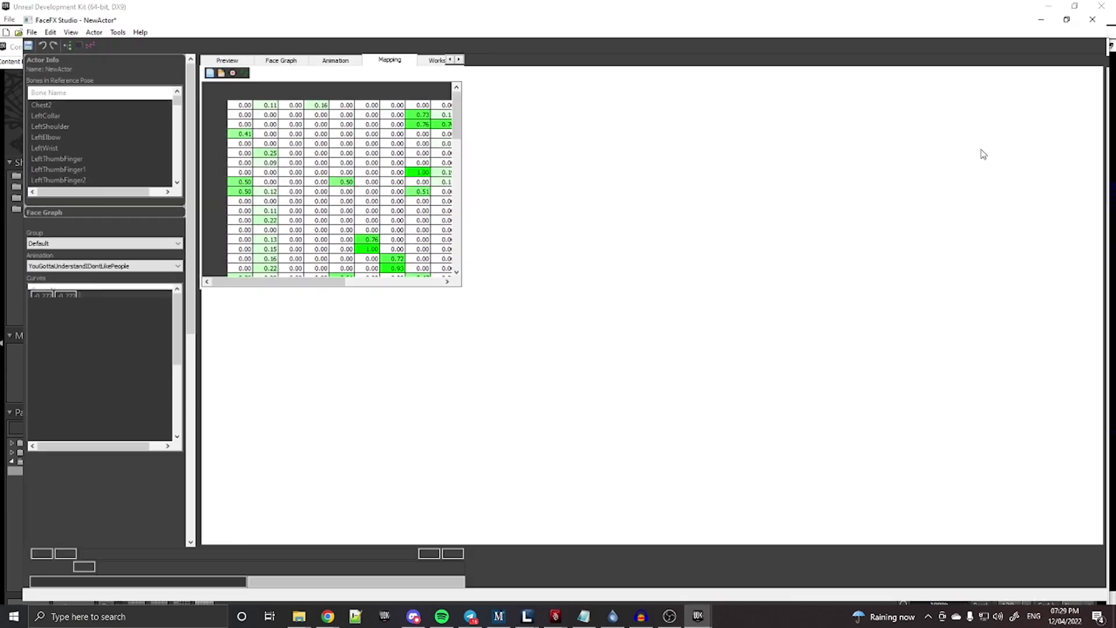
{"action": "left_click", "coordinate": [321, 48]}
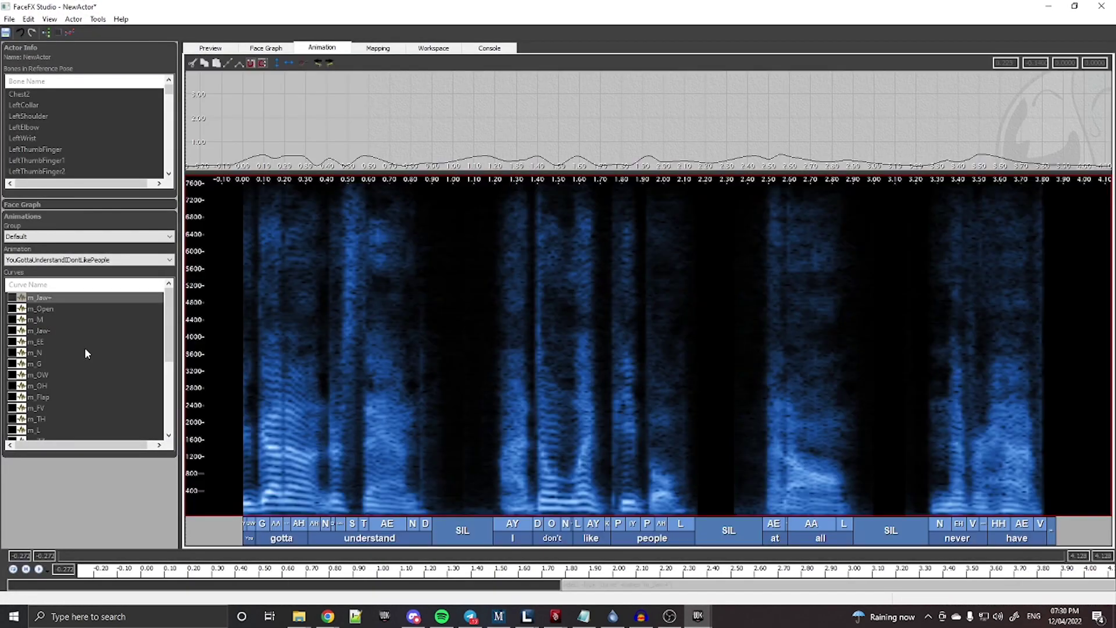
Export the actor as an XML Actor file
{"action": "left_click", "coordinate": [10, 19]}
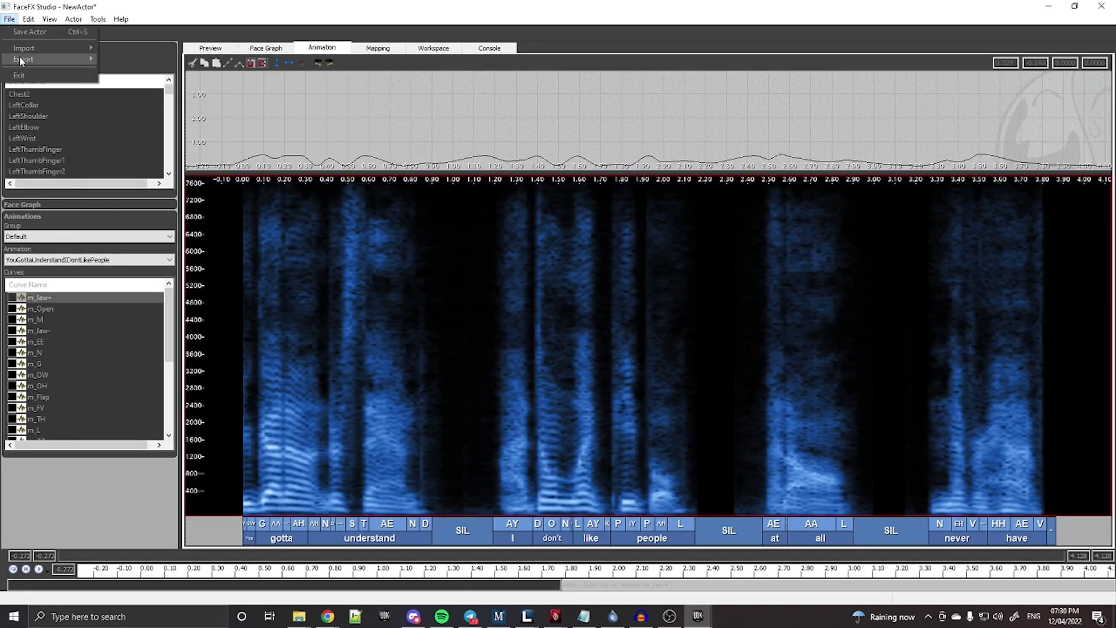
{"action": "mouse_move", "coordinate": [34, 59]}
{"action": "left_click", "coordinate": [133, 60]}
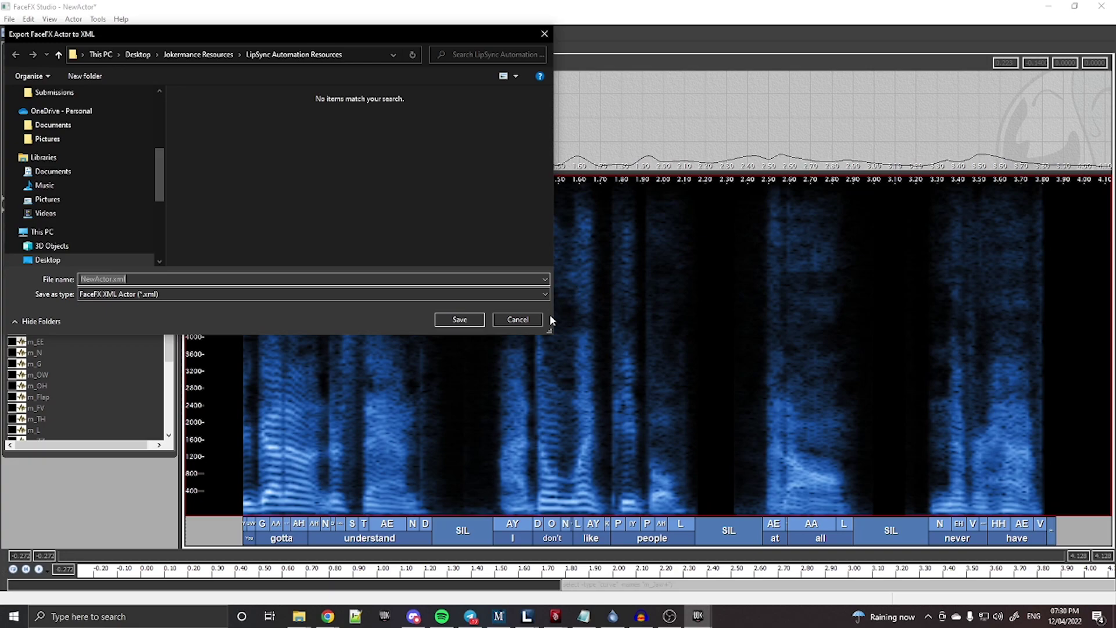
{"action": "left_click", "coordinate": [530, 320]}
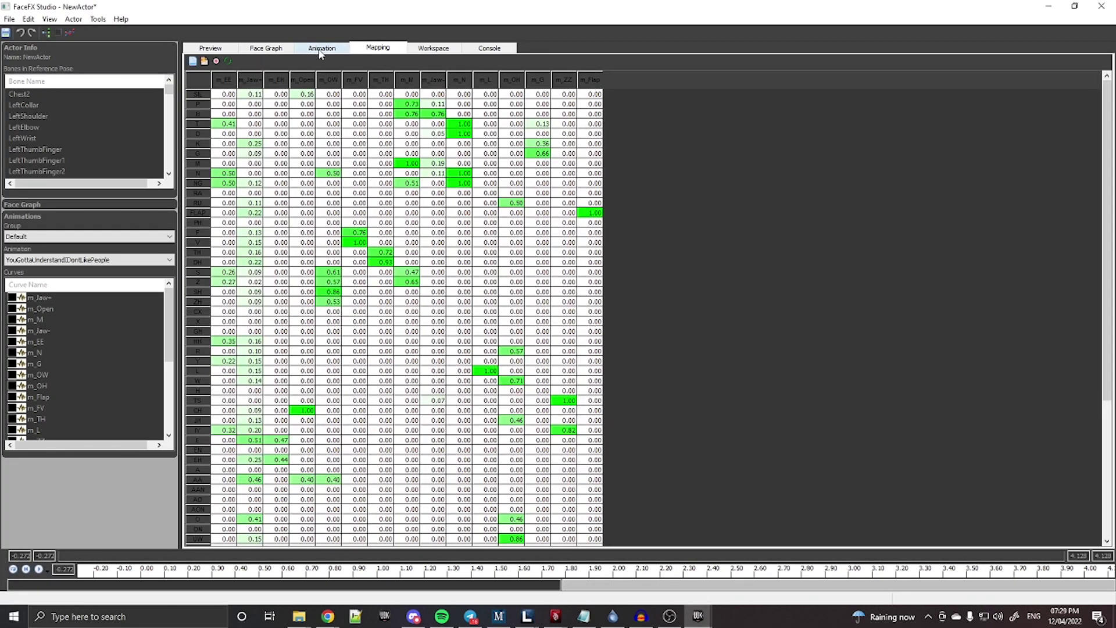
On the animation timeline, display the m_Jaw+, m_Open, m_M and m_Jaw- curves
{"action": "left_click", "coordinate": [321, 49]}
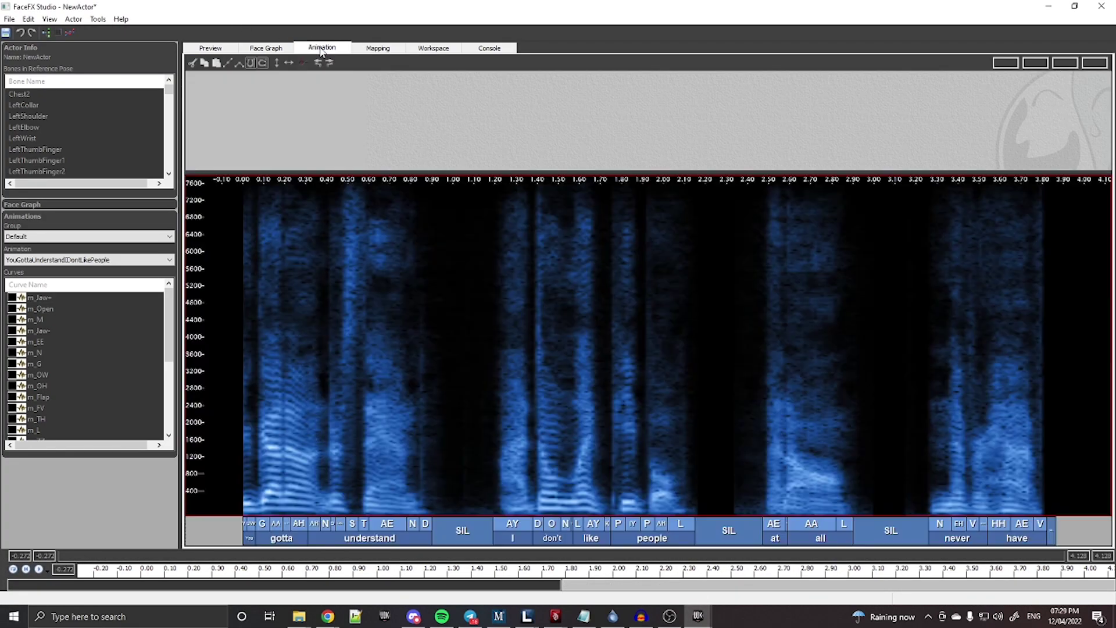
{"action": "left_click", "coordinate": [36, 302]}
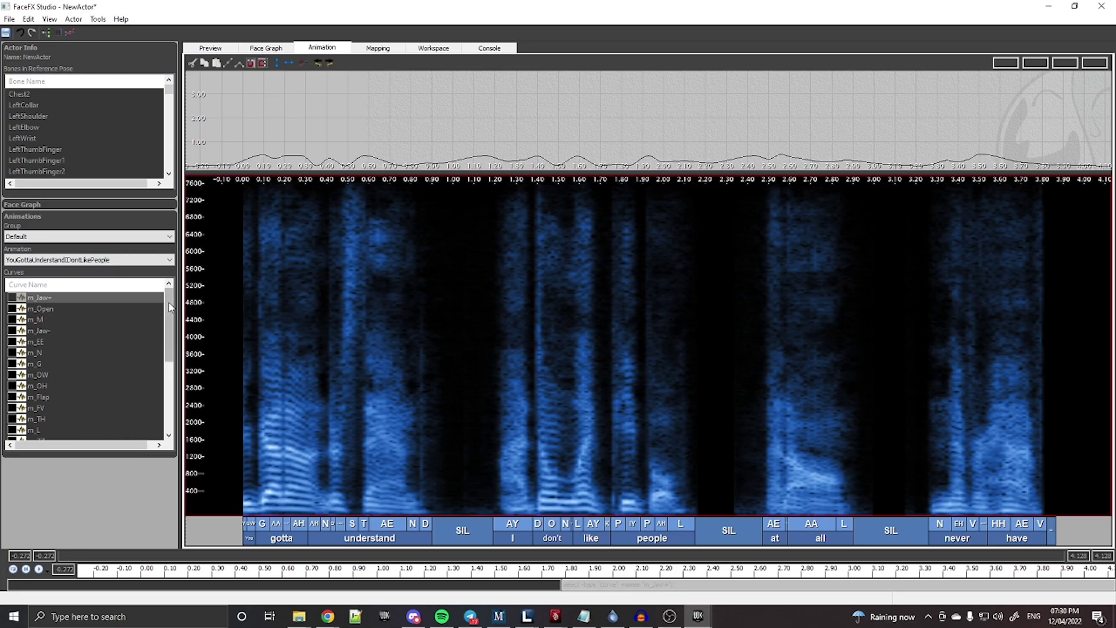
{"action": "left_click", "coordinate": [48, 309]}
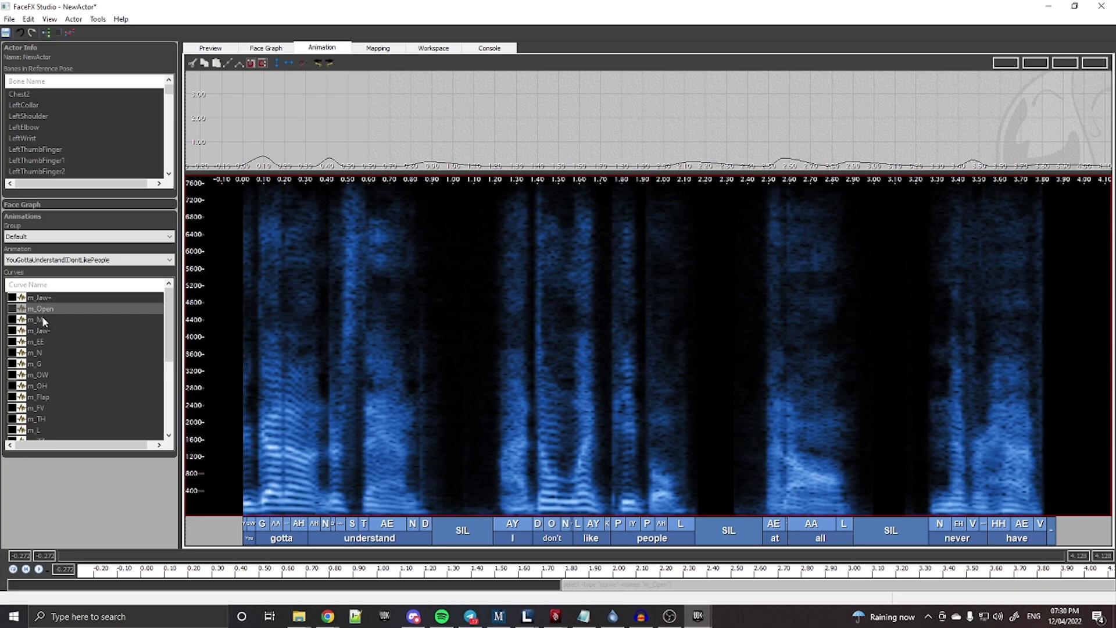
{"action": "left_click", "coordinate": [39, 322]}
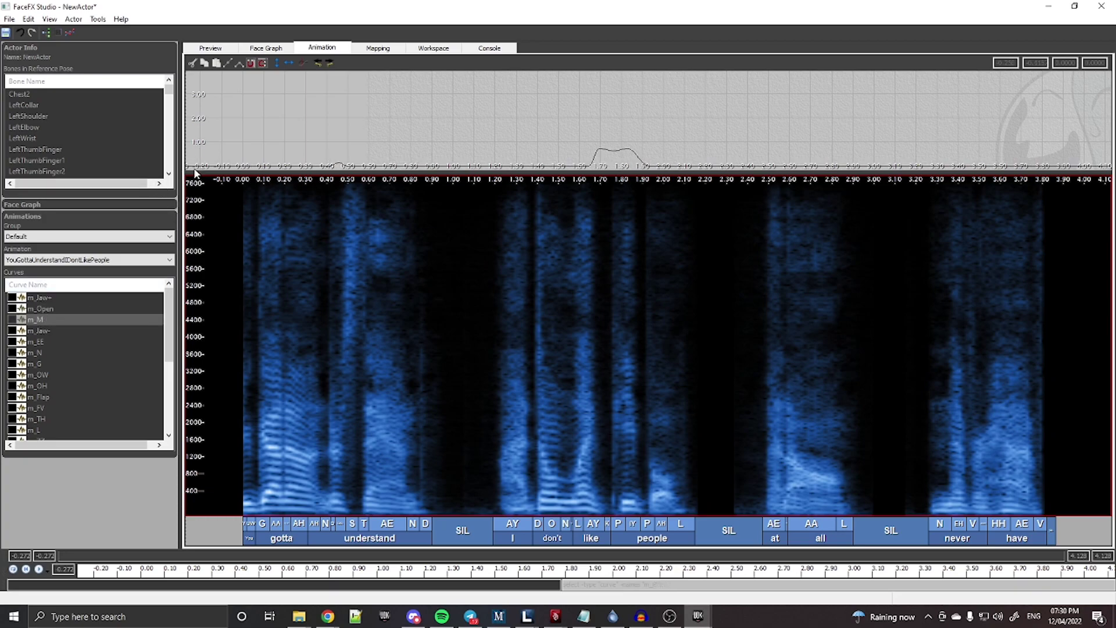
{"action": "left_click", "coordinate": [38, 331]}
{"action": "left_click", "coordinate": [44, 298]}
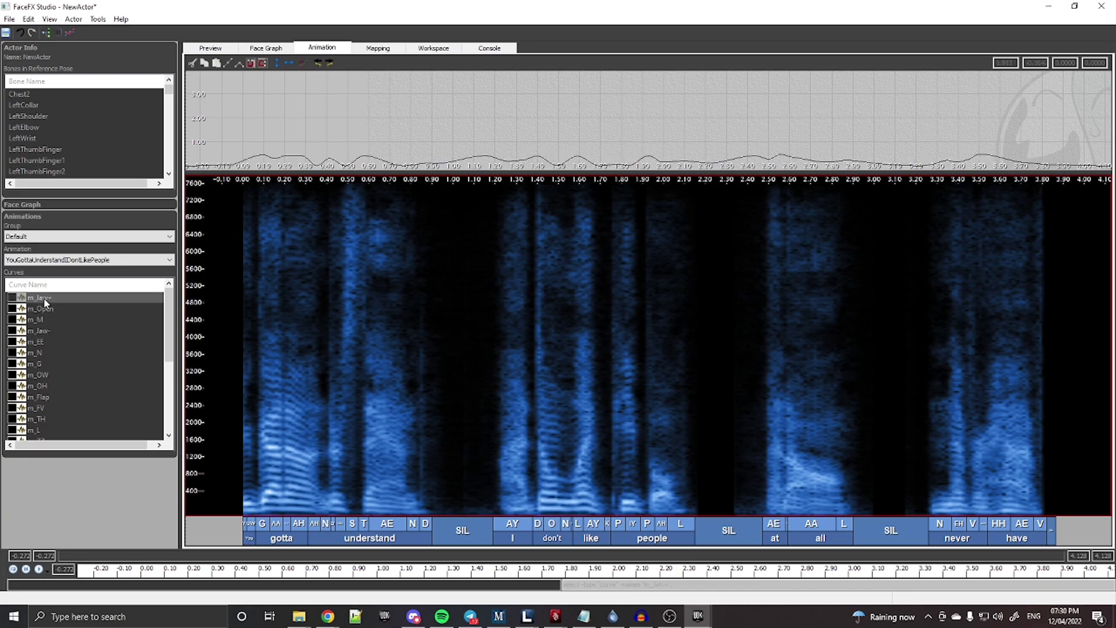